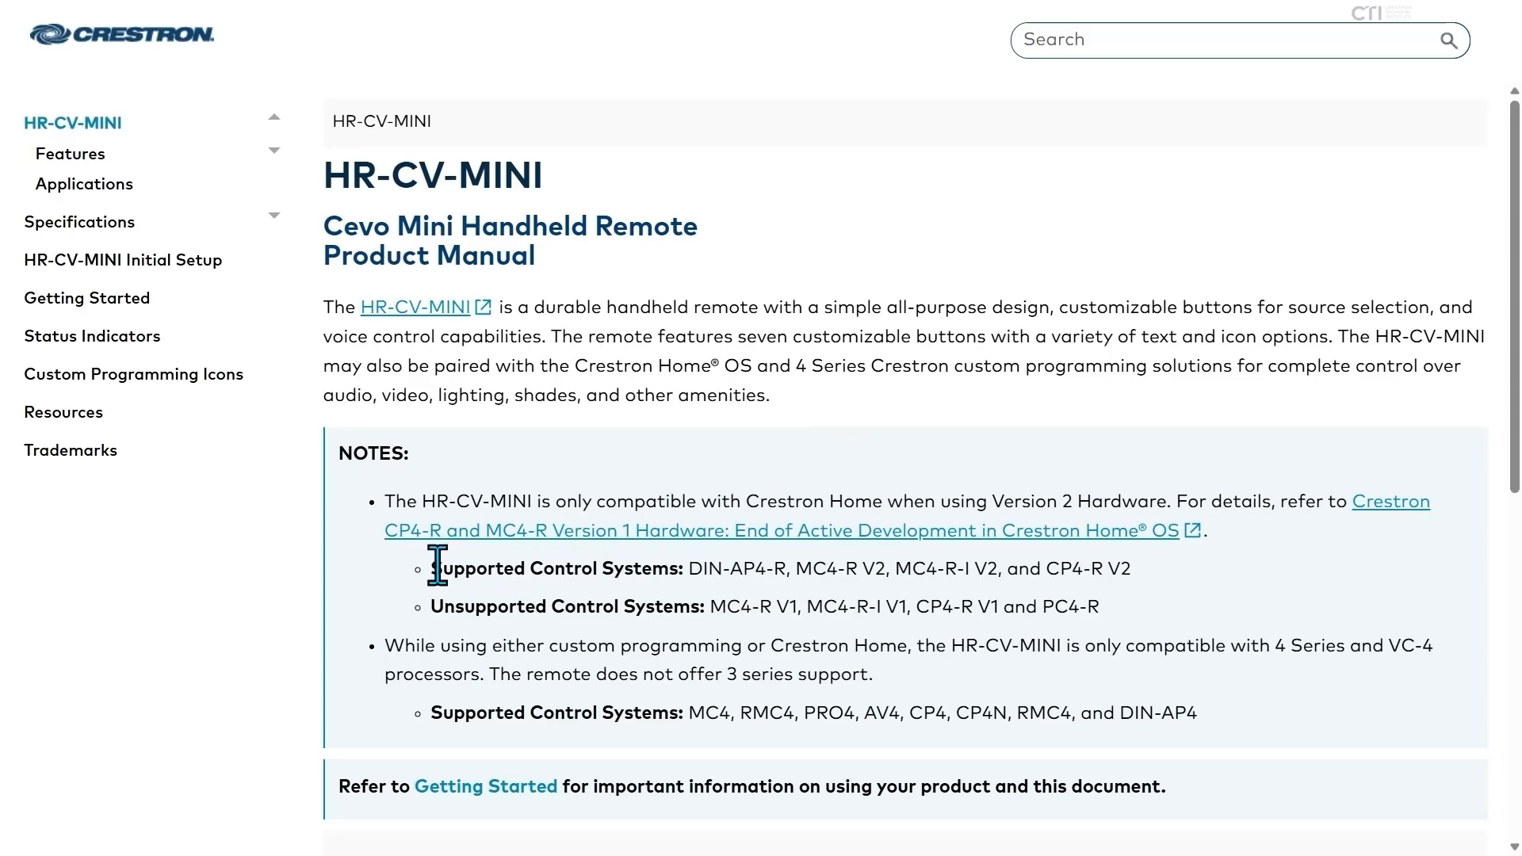
Review the HR-CV-MINI's supported control systems for Crestron Home and its initial setup instructions for charging the battery
drag(429, 569, 1130, 584)
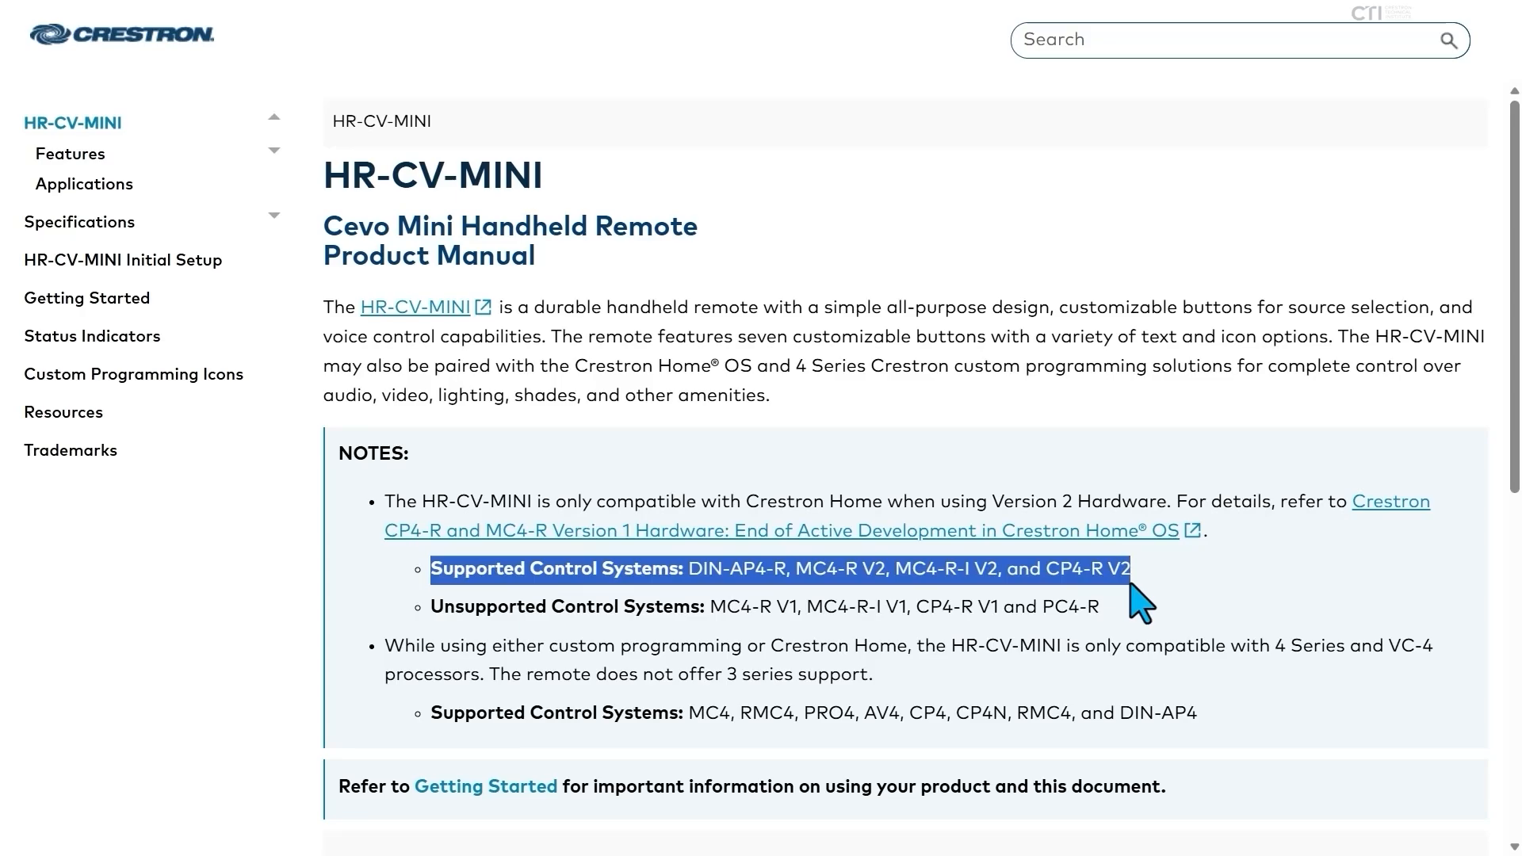
click(1132, 587)
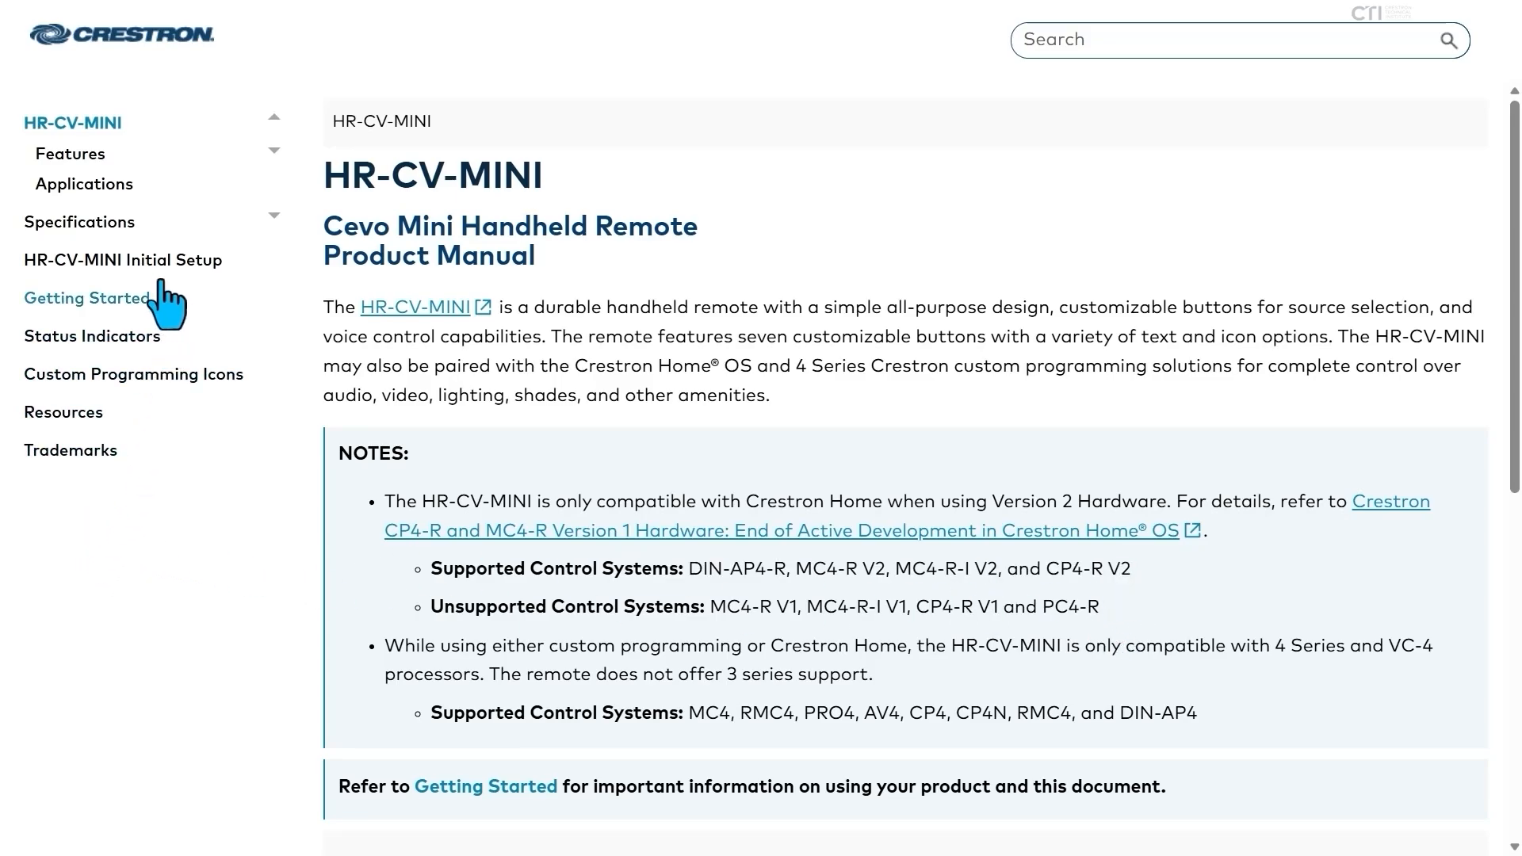
click(56, 262)
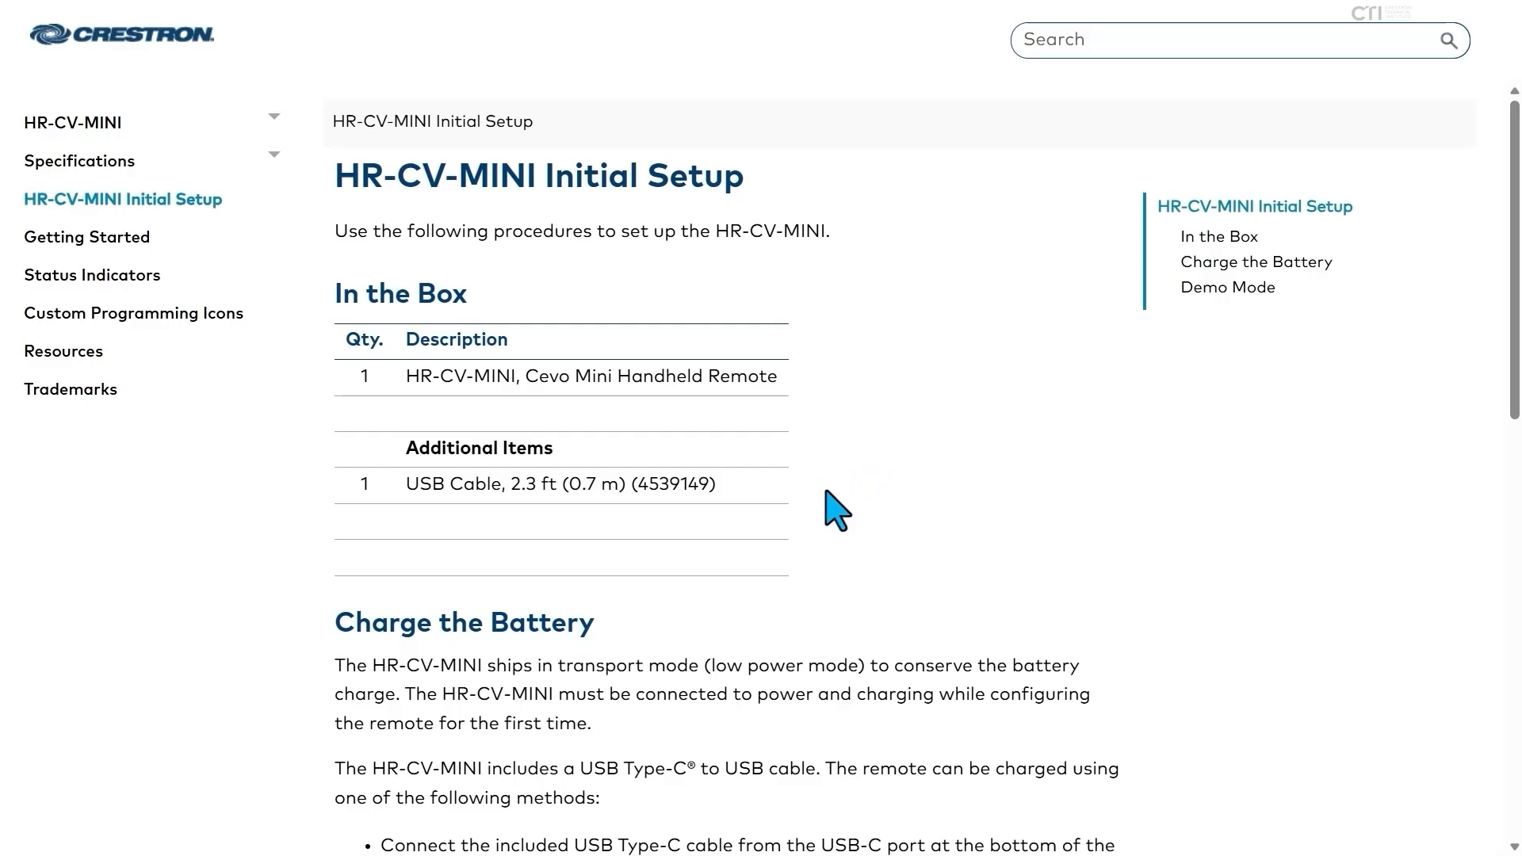
scroll(893, 486, down, 4)
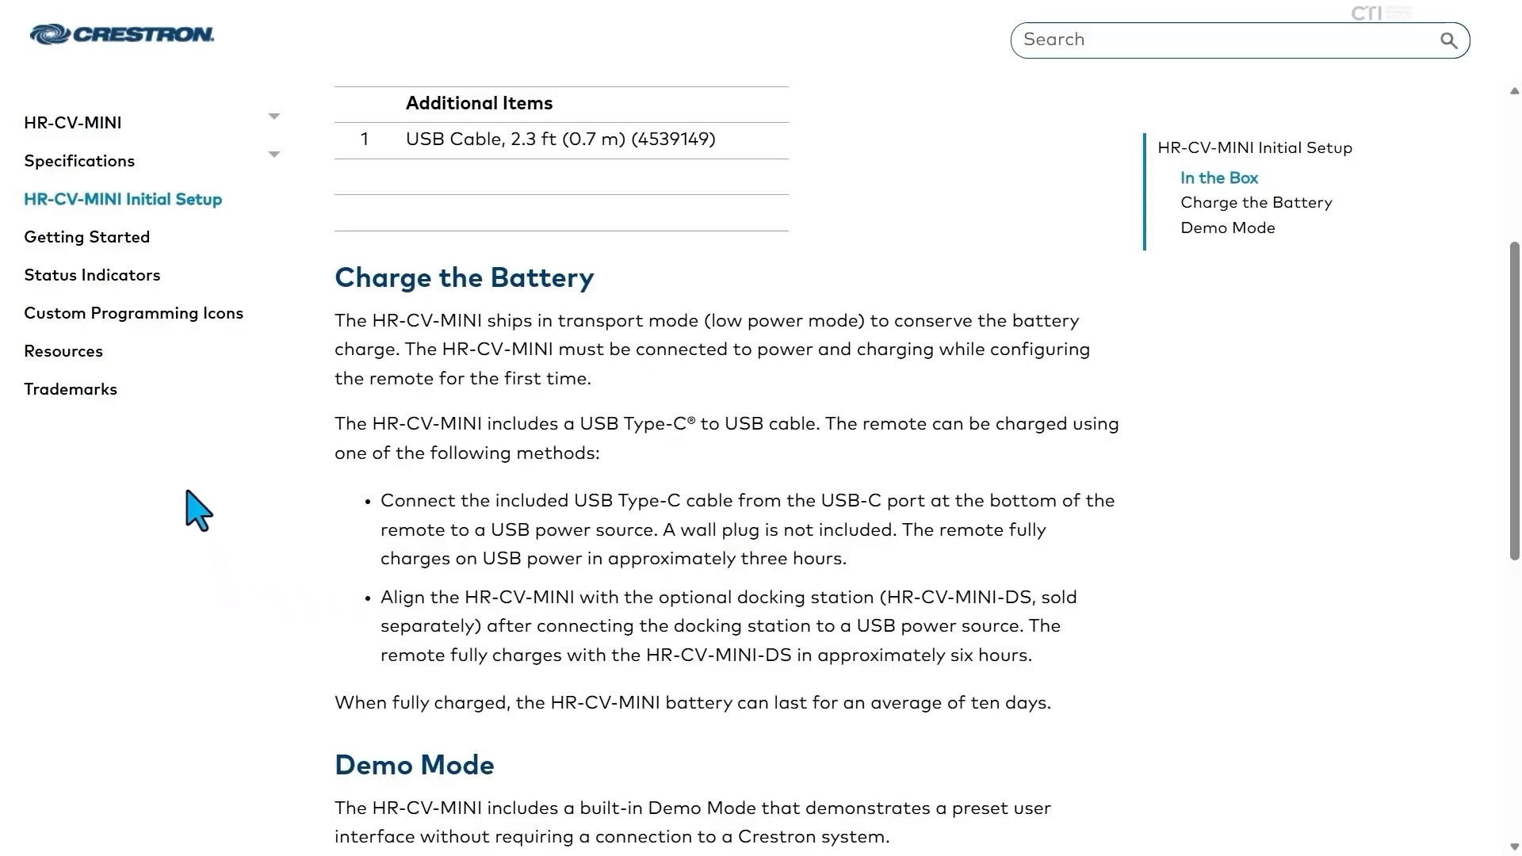
Read the manual's Getting Started procedure, from powering the remote and Device Assistant sign-in through NFC pairing to Wi-Fi and network settings
click(70, 268)
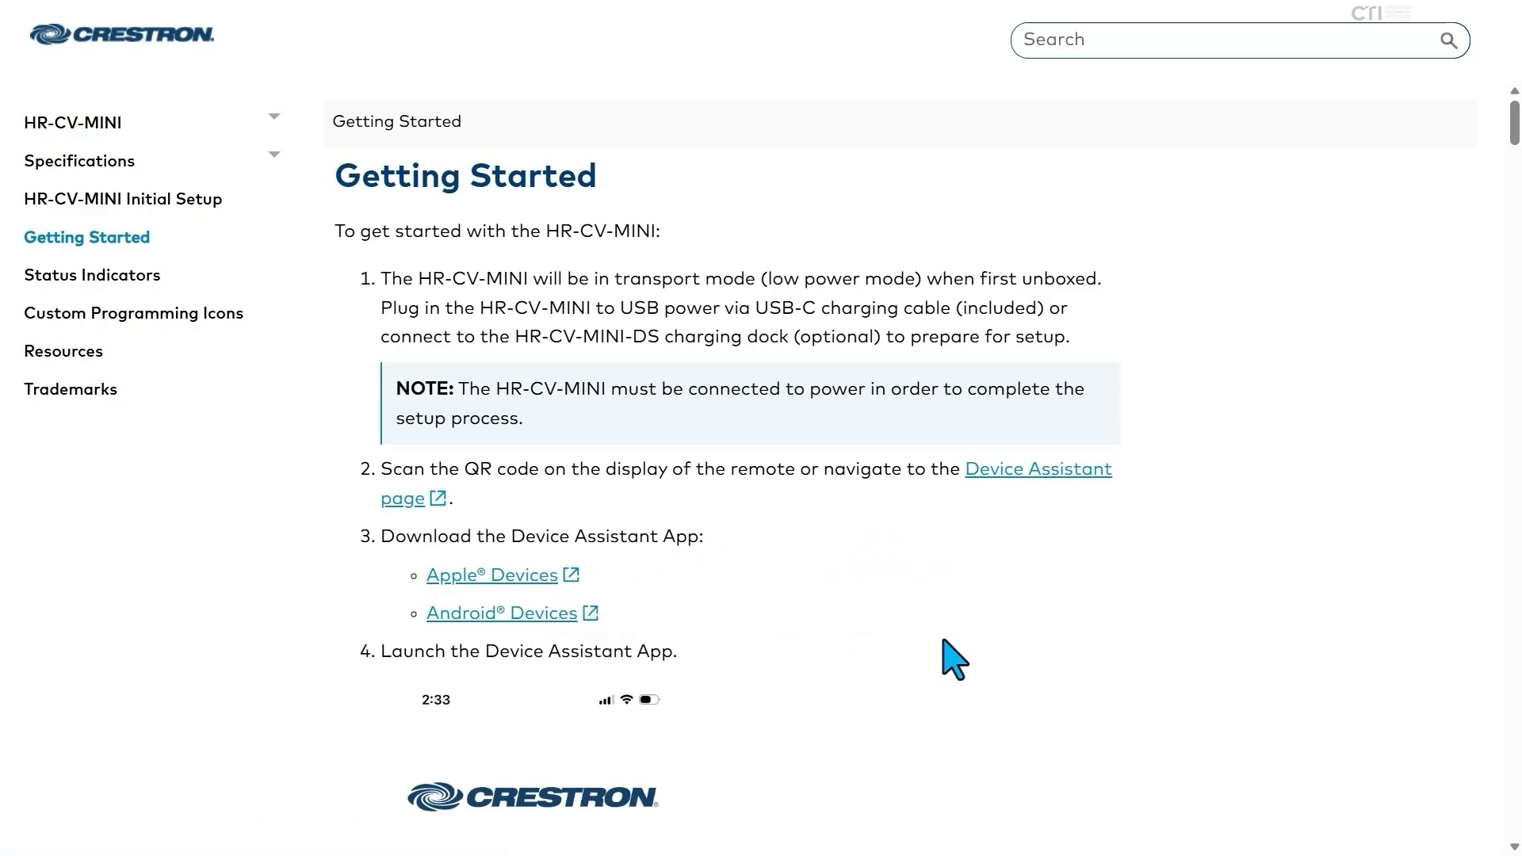
scroll(957, 657, down, 8)
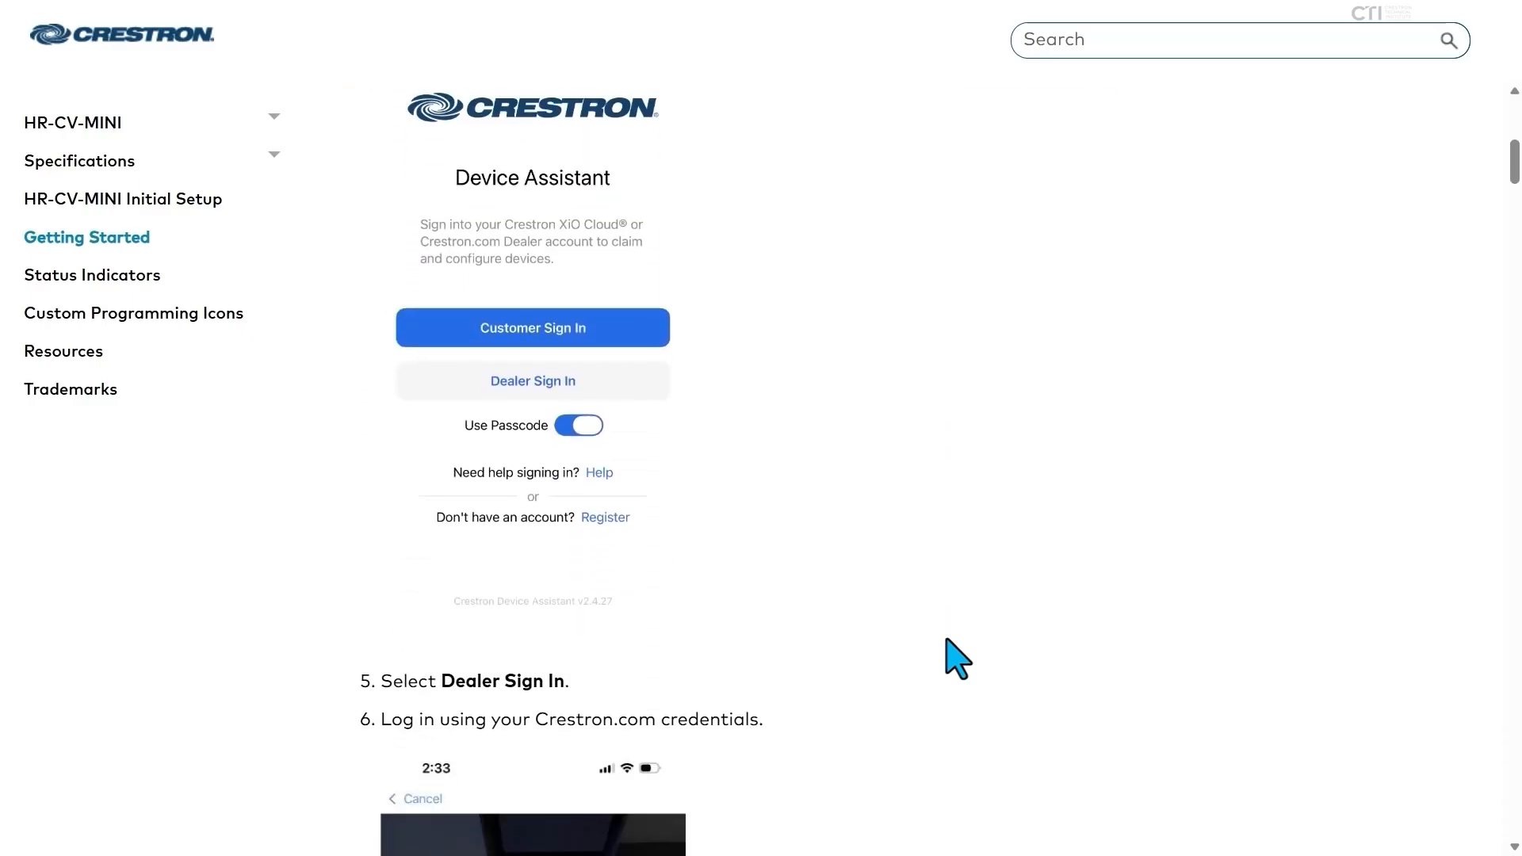
scroll(956, 658, down, 7)
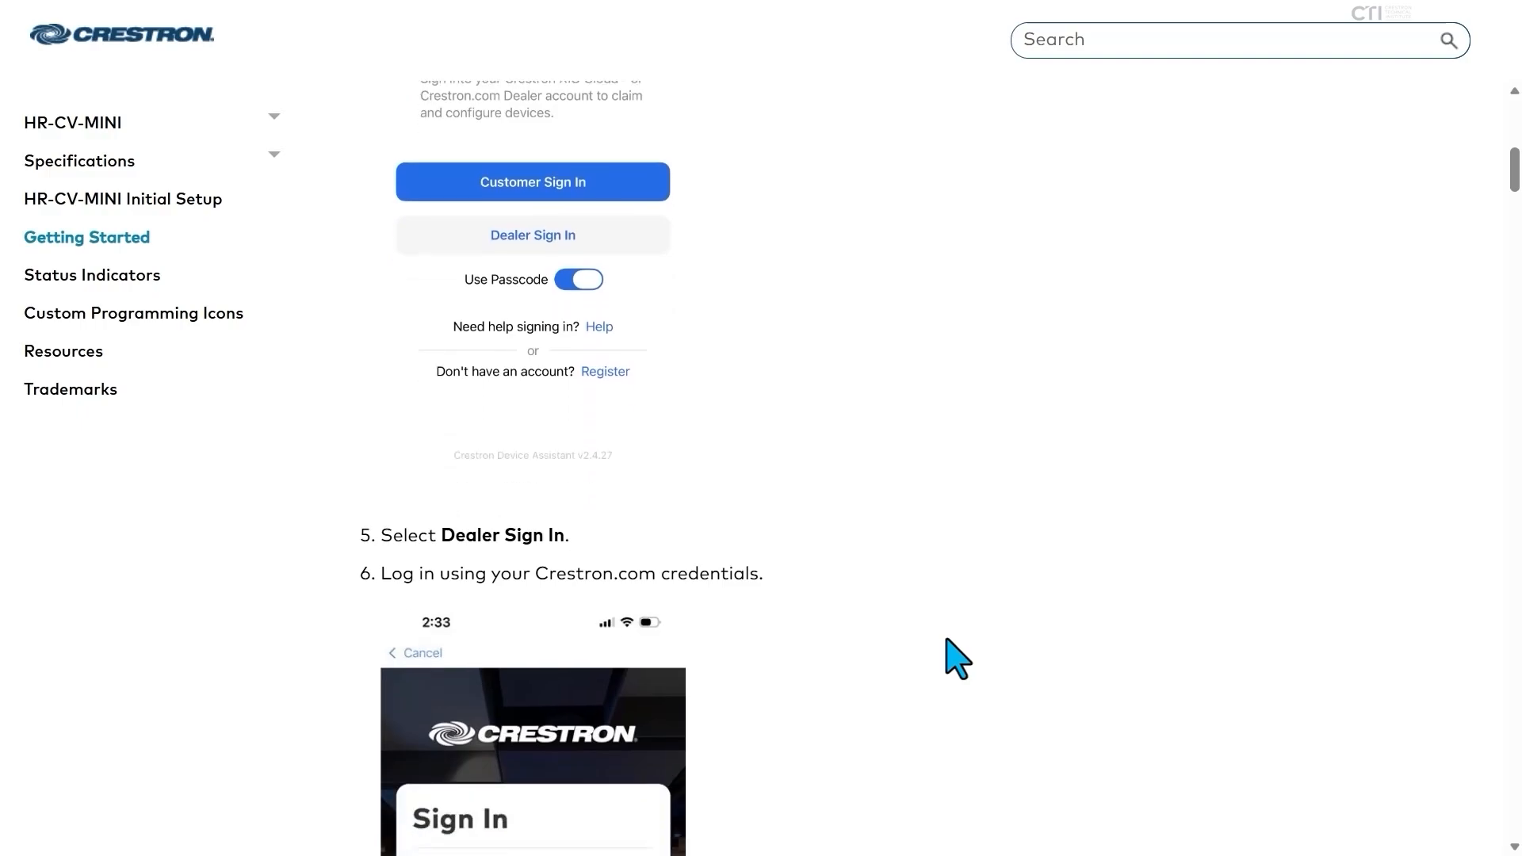
scroll(957, 658, down, 8)
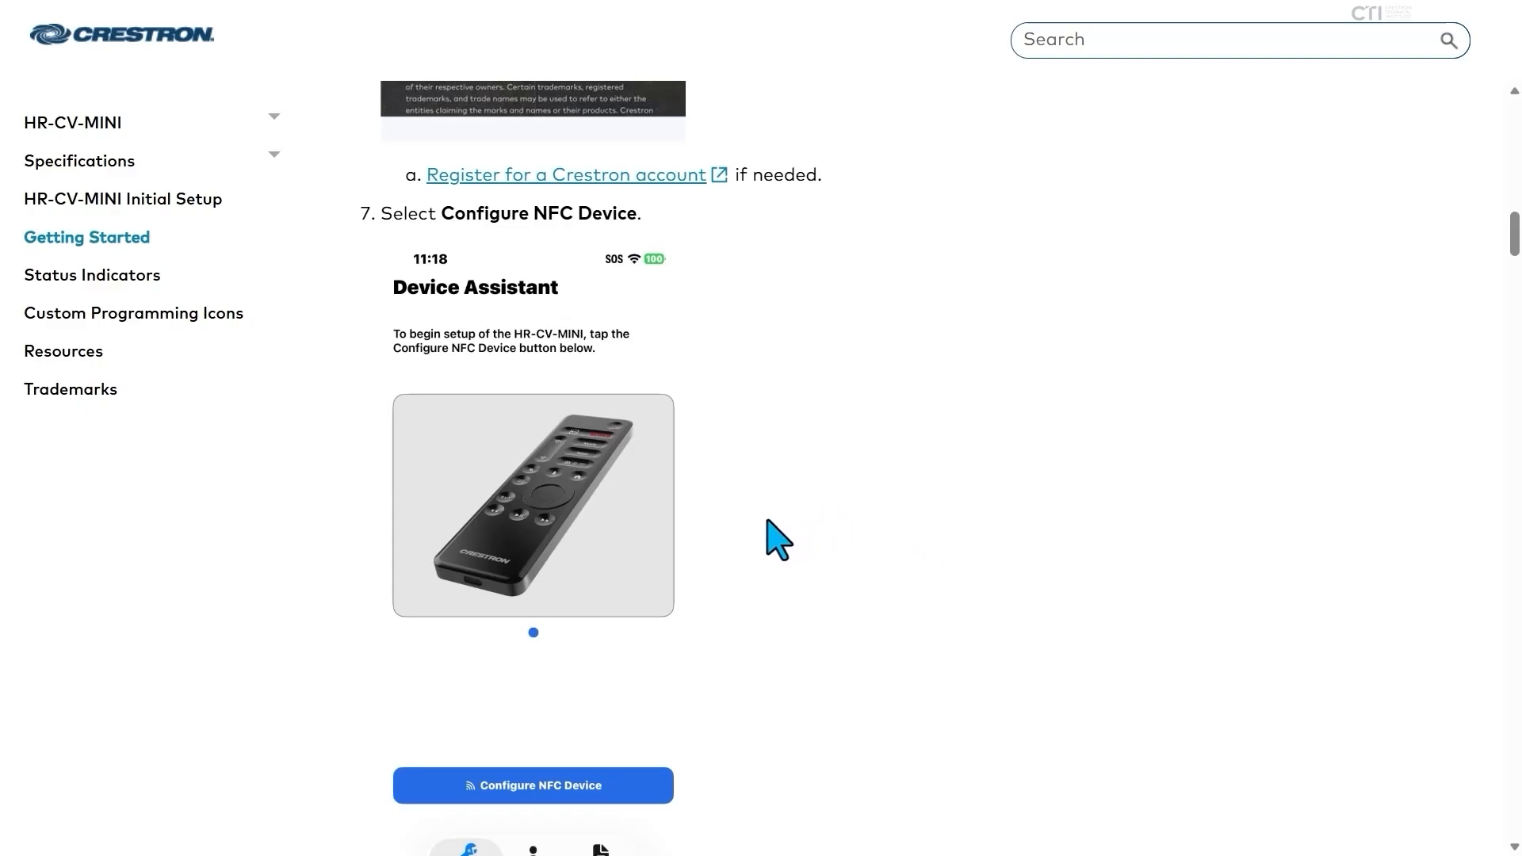
scroll(766, 523, down, 1)
scroll(814, 574, down, 7)
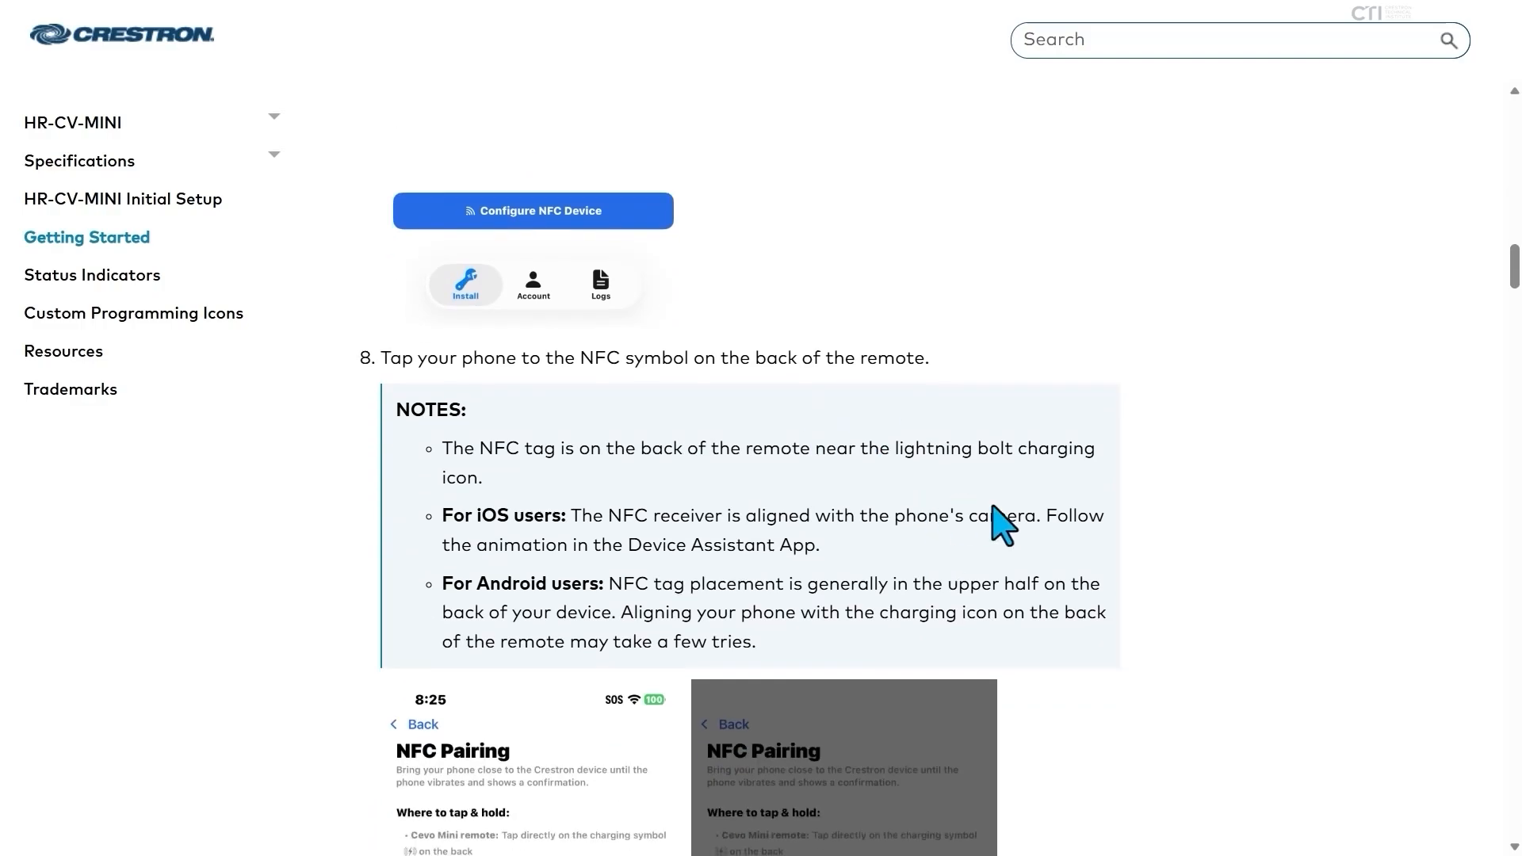
scroll(1217, 503, down, 1)
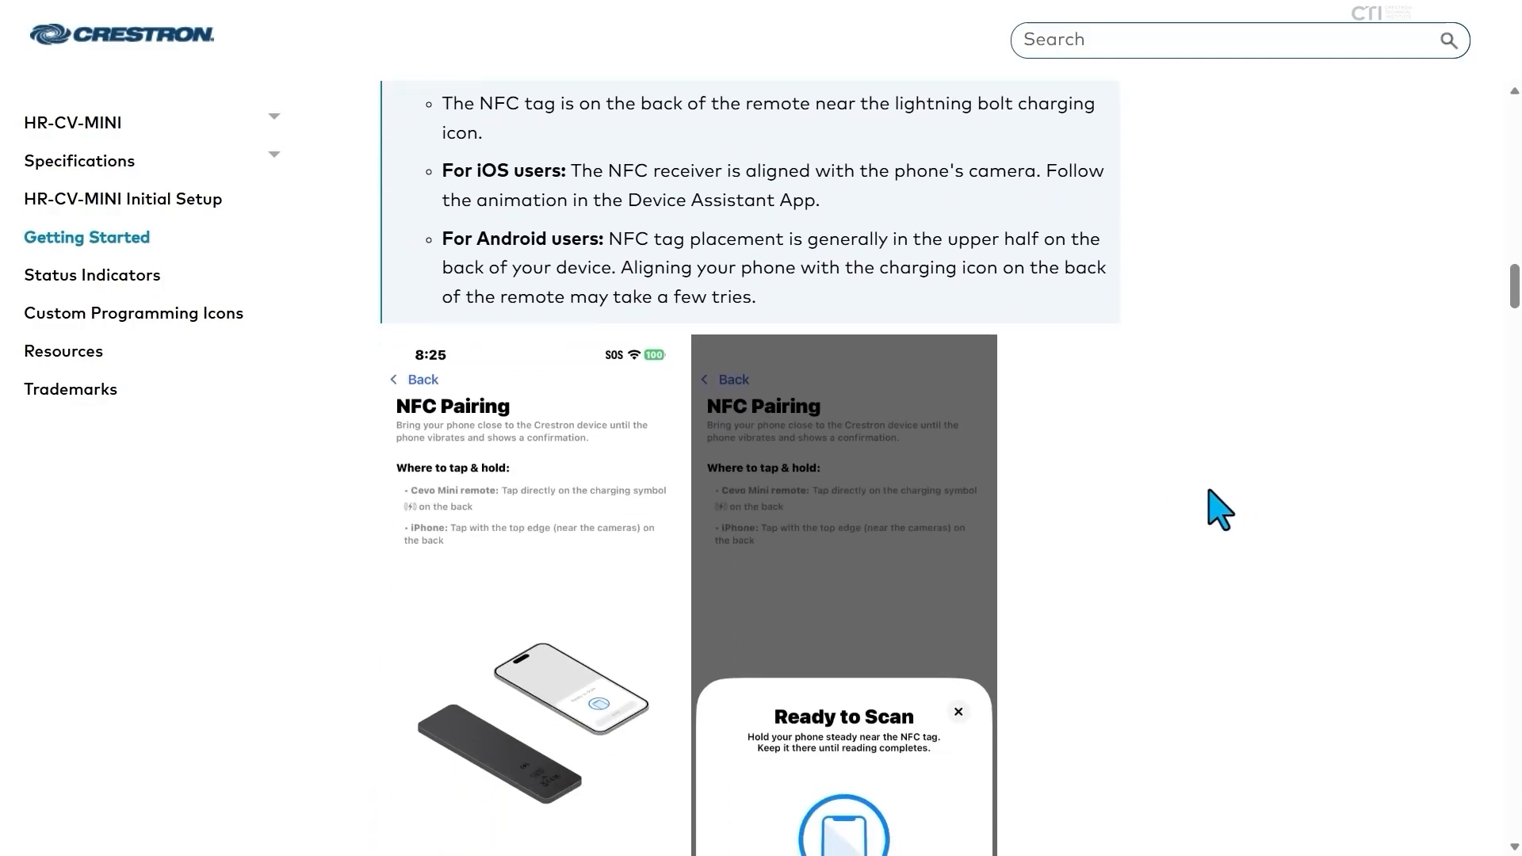
scroll(1207, 418, down, 1)
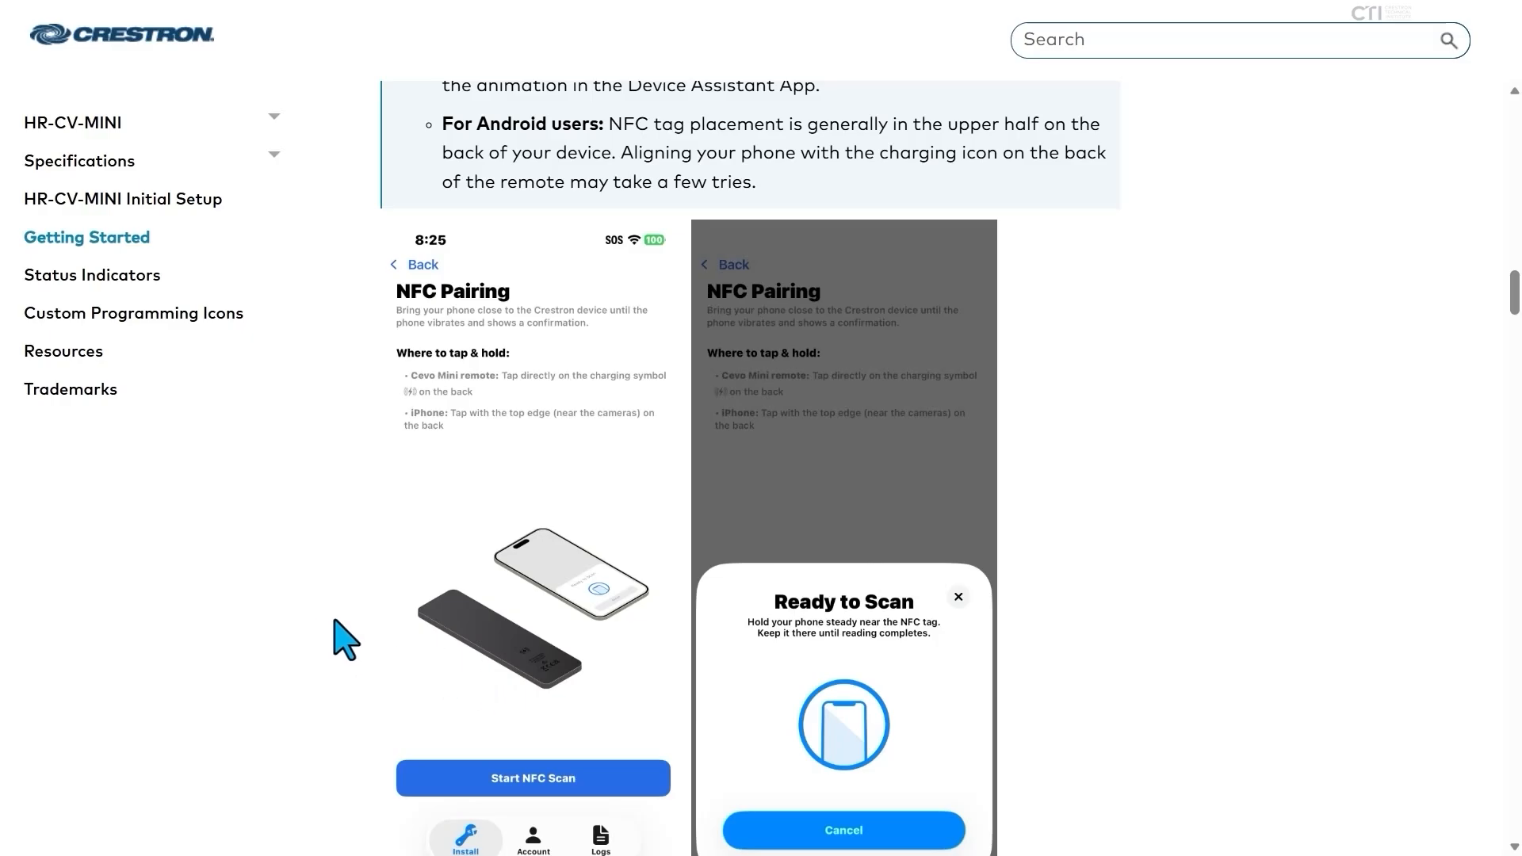
scroll(345, 640, down, 3)
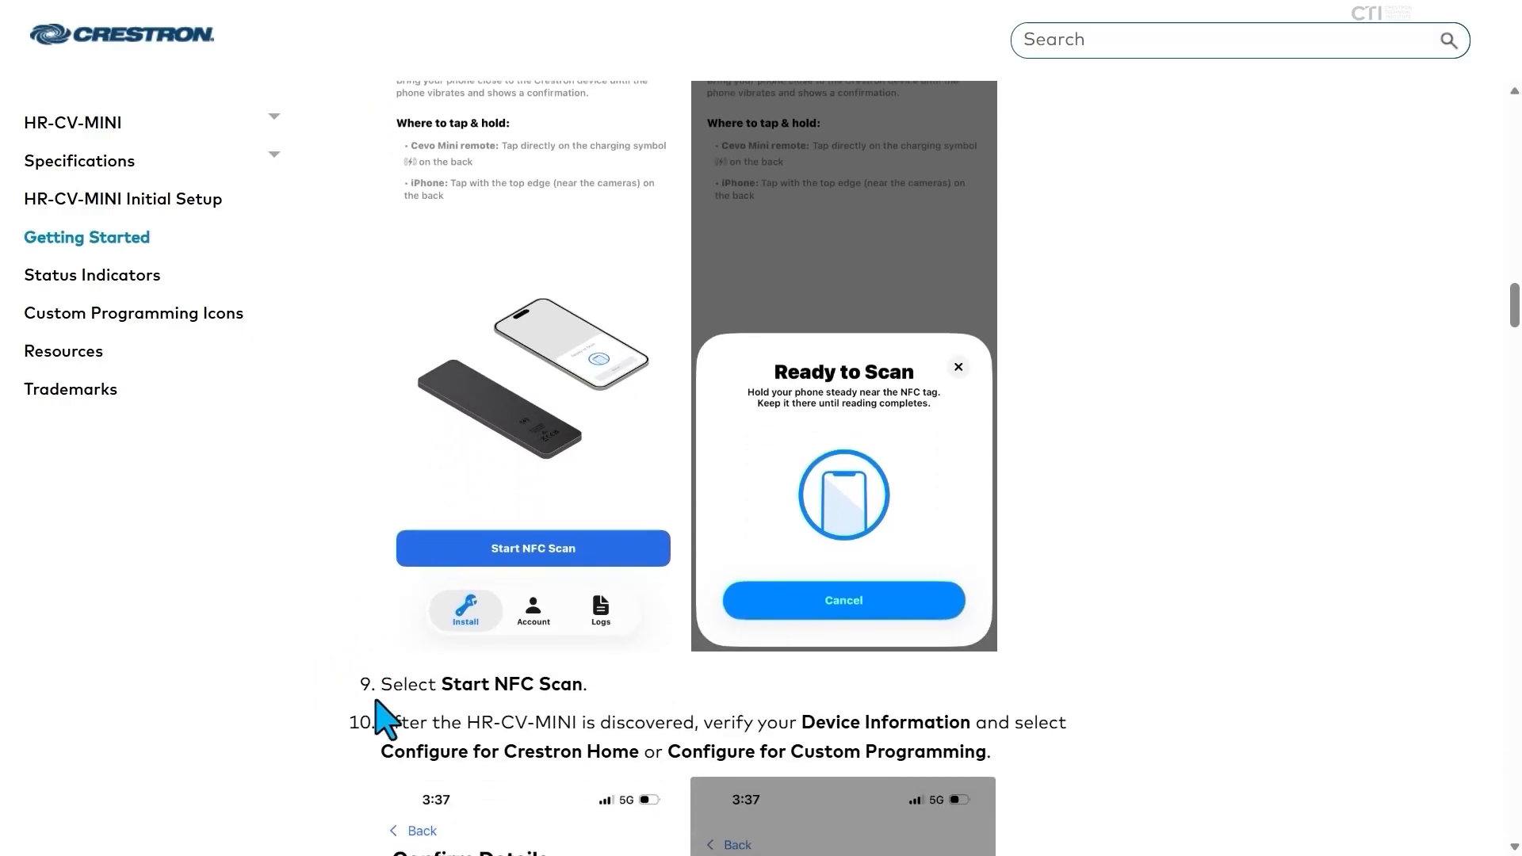
scroll(379, 723, down, 3)
scroll(379, 728, down, 4)
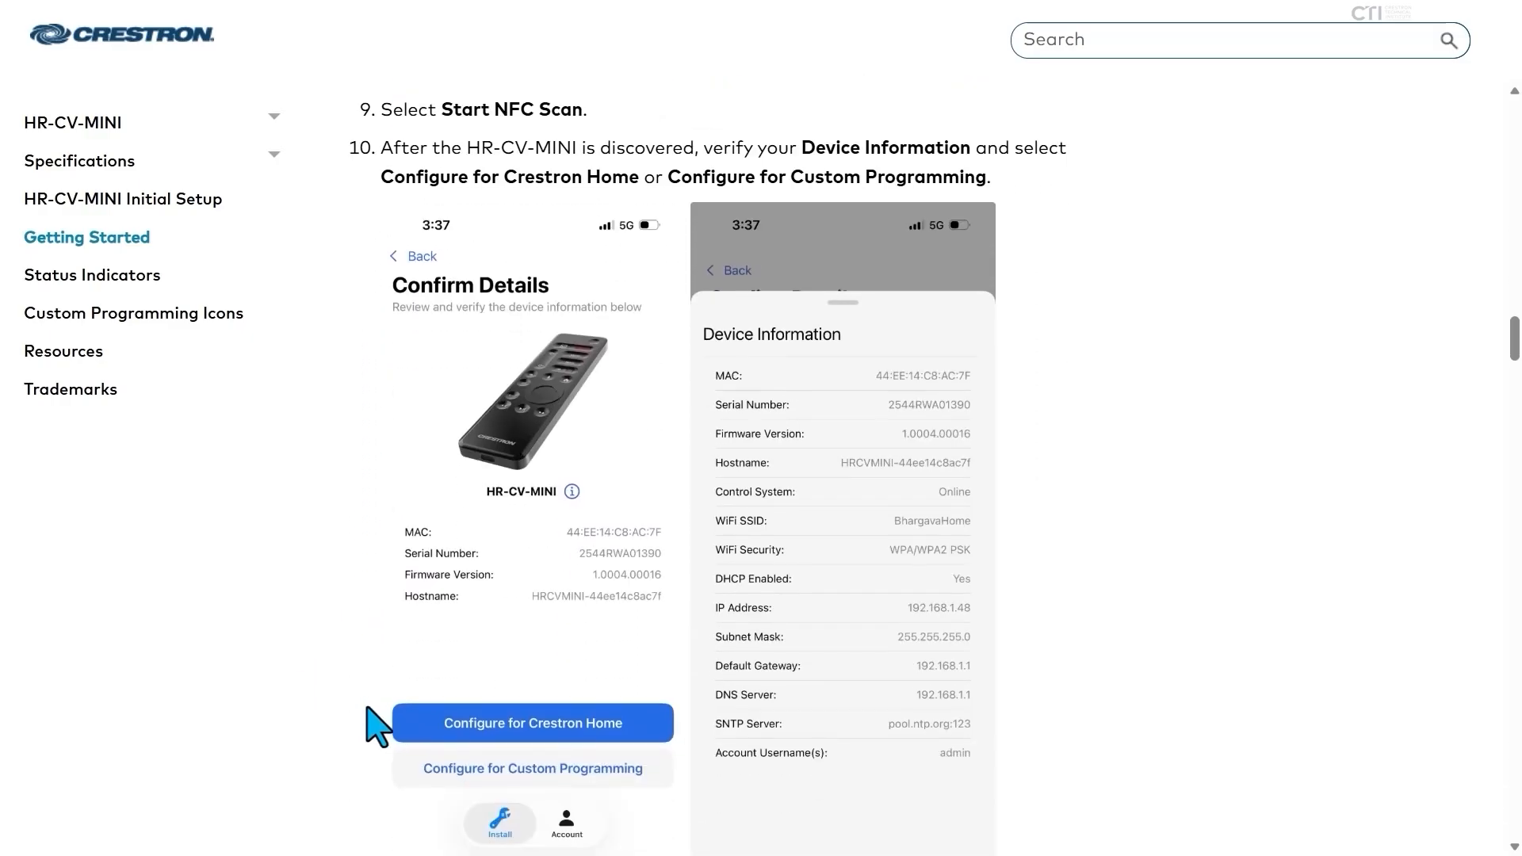
scroll(379, 727, down, 9)
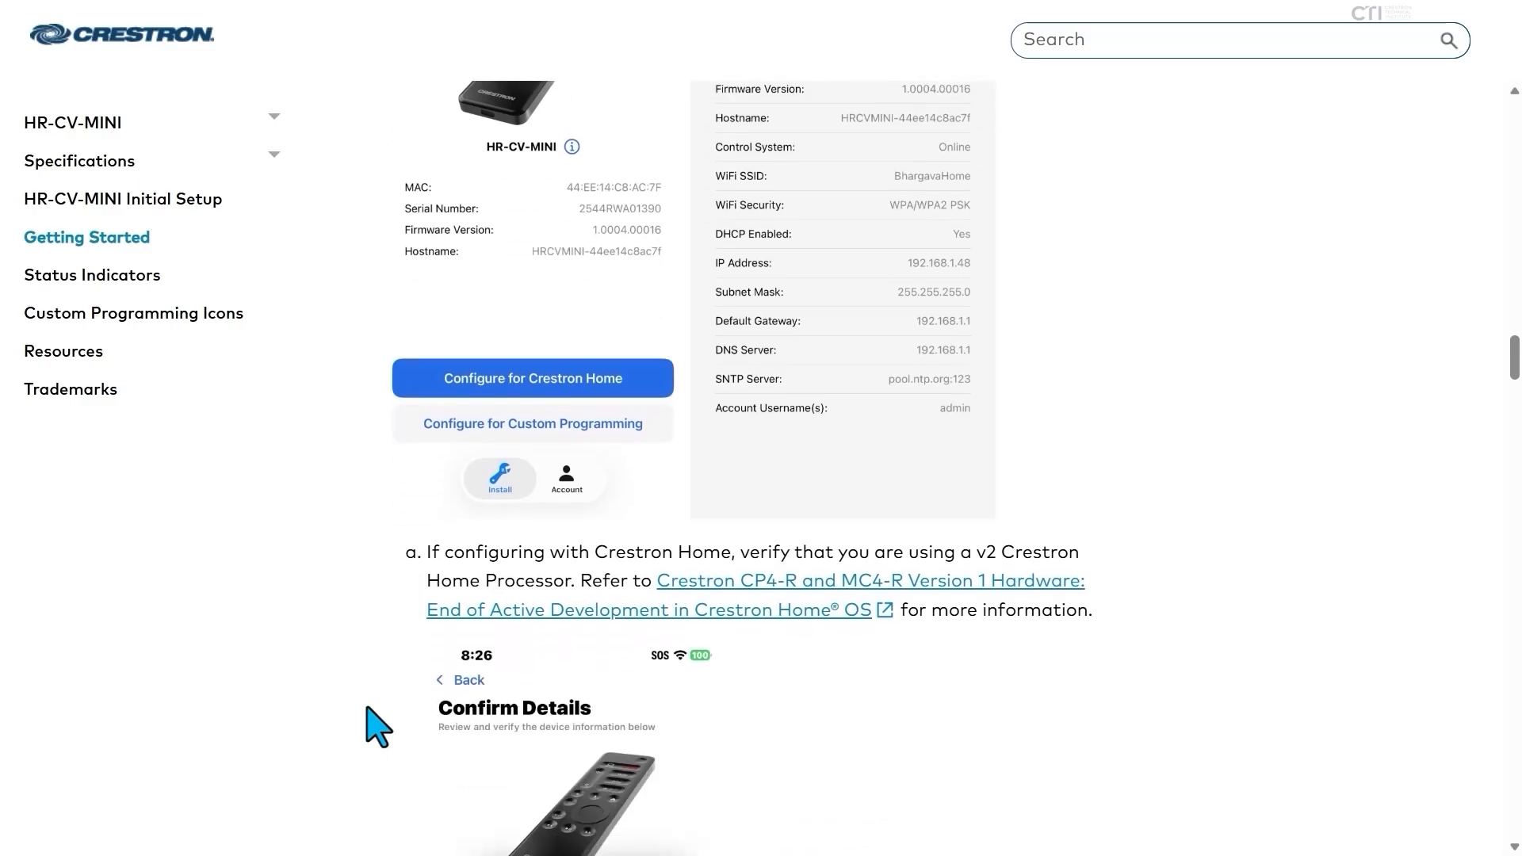
scroll(379, 727, down, 12)
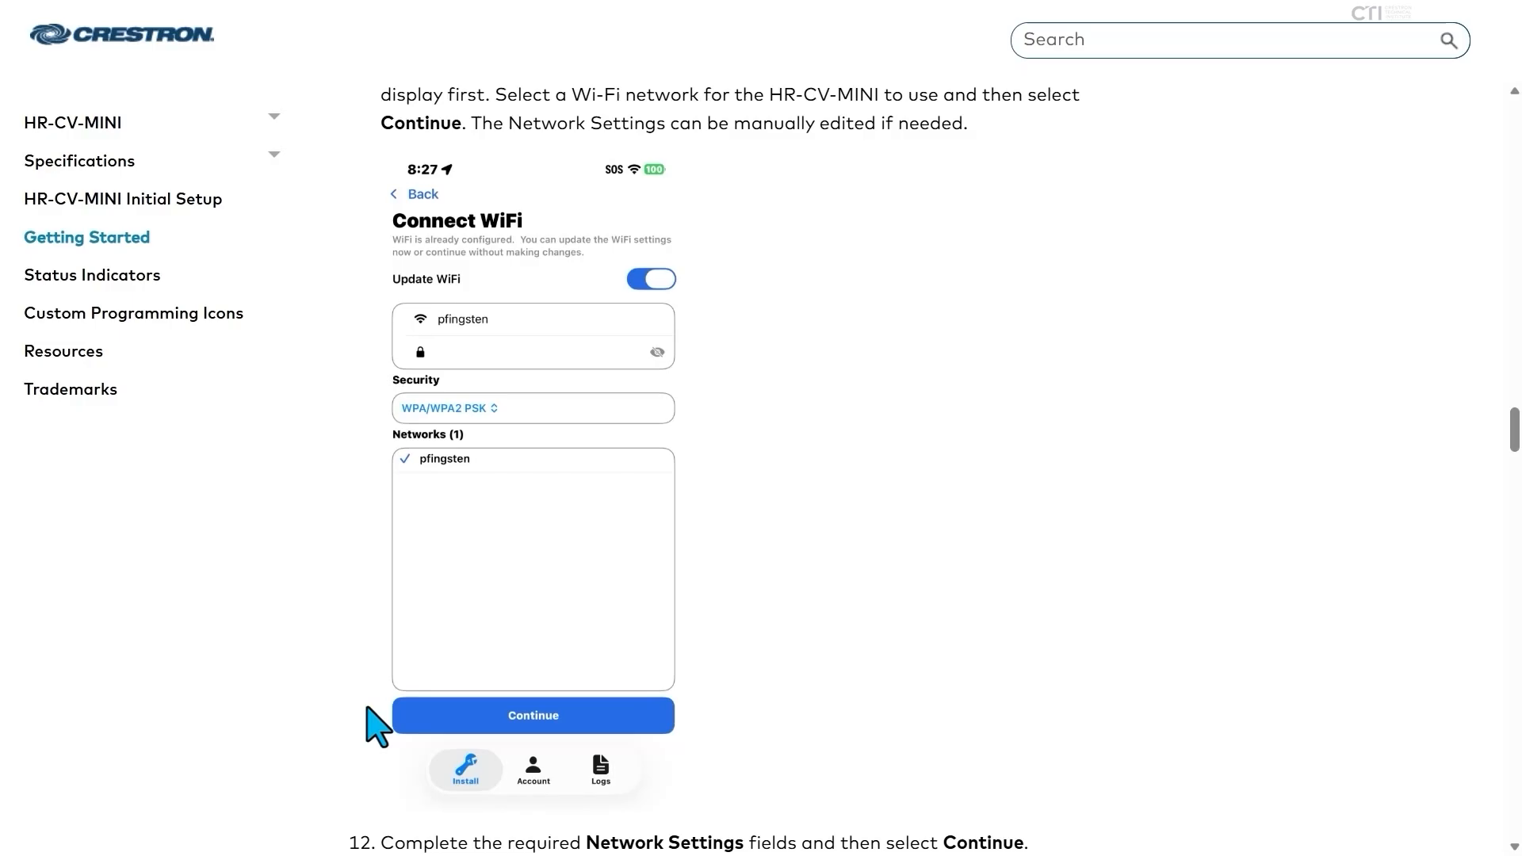
scroll(748, 621, down, 10)
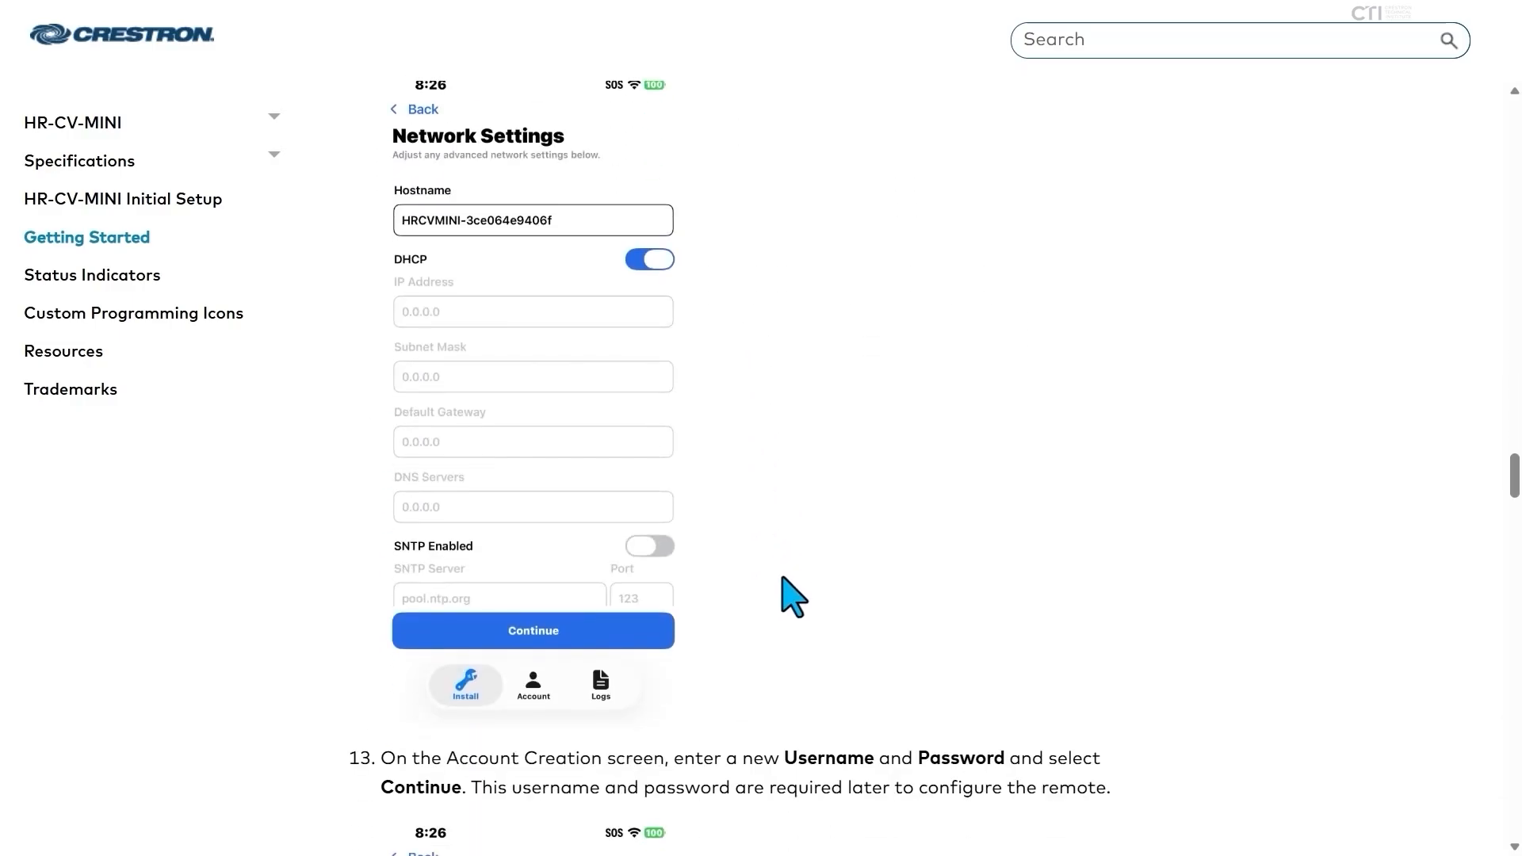
scroll(794, 595, down, 9)
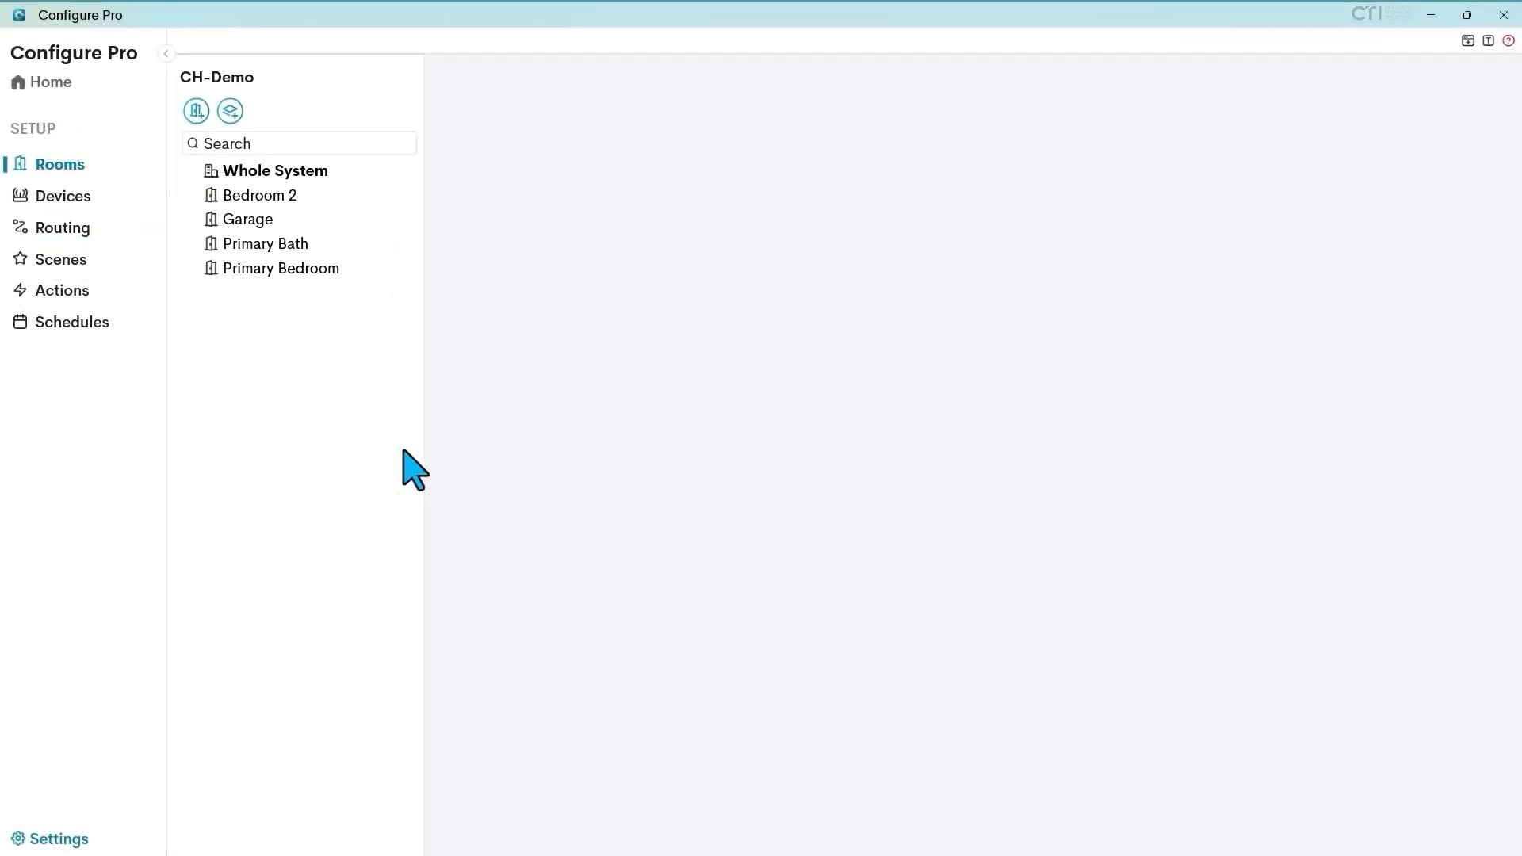
In Configure Pro, start adding a Crestron Ethernet & Wi-Fi device to the Primary Bedroom and rescan for available devices
click(51, 198)
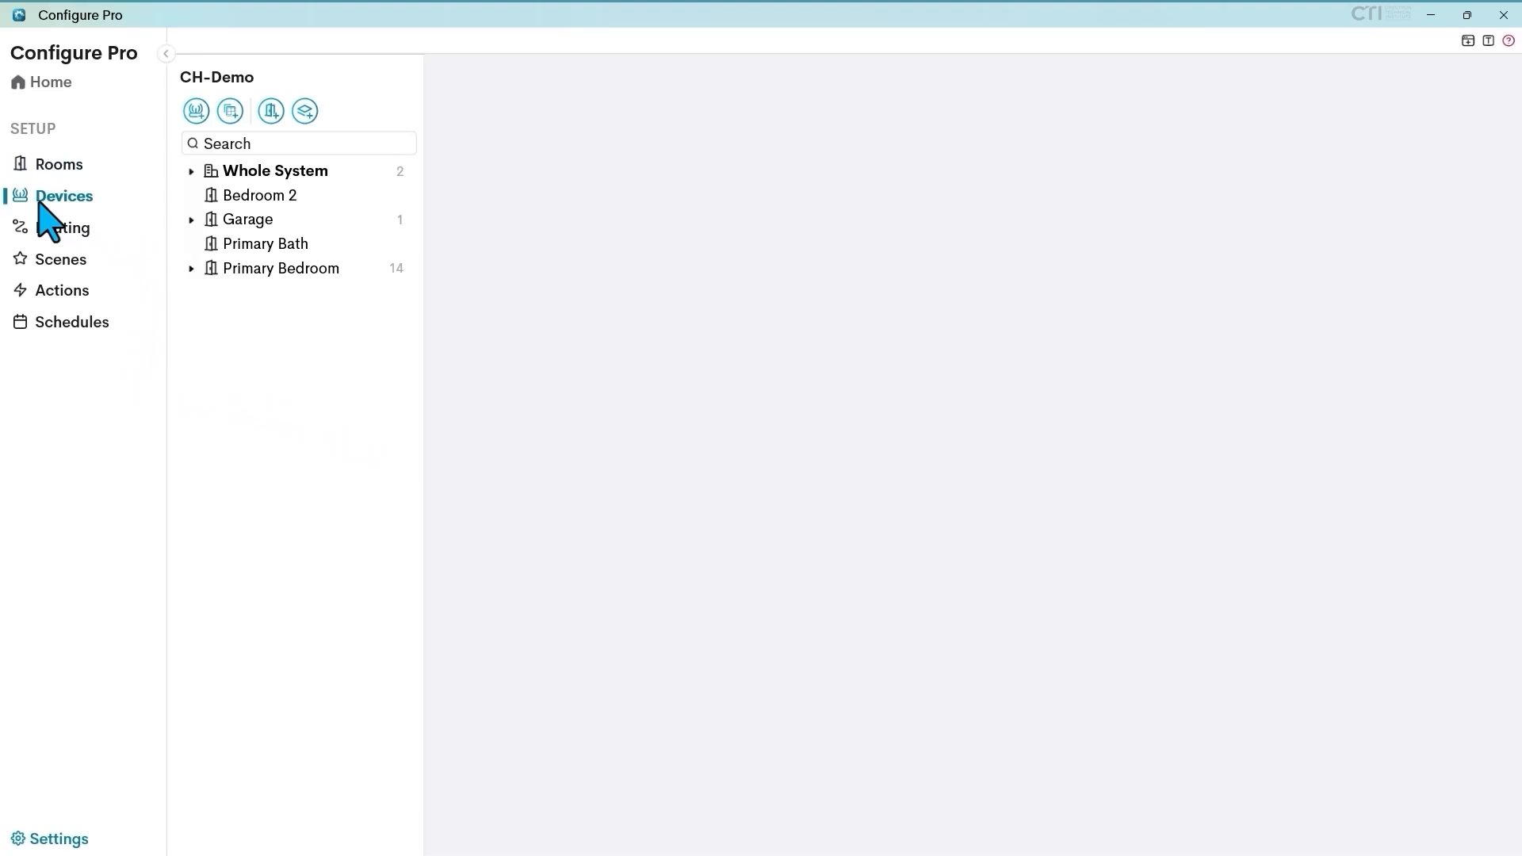
click(270, 269)
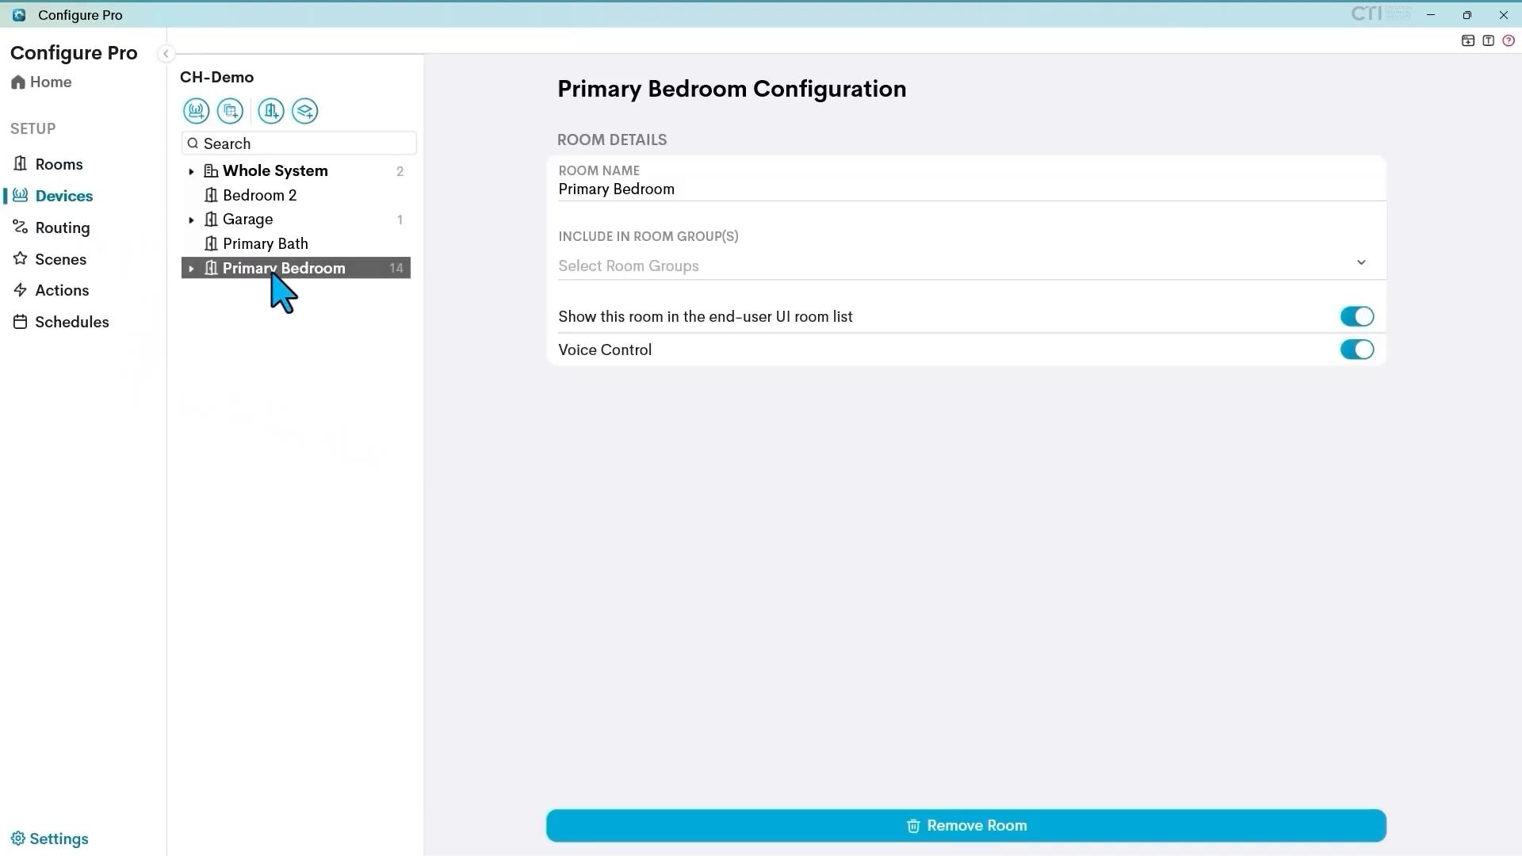
click(196, 111)
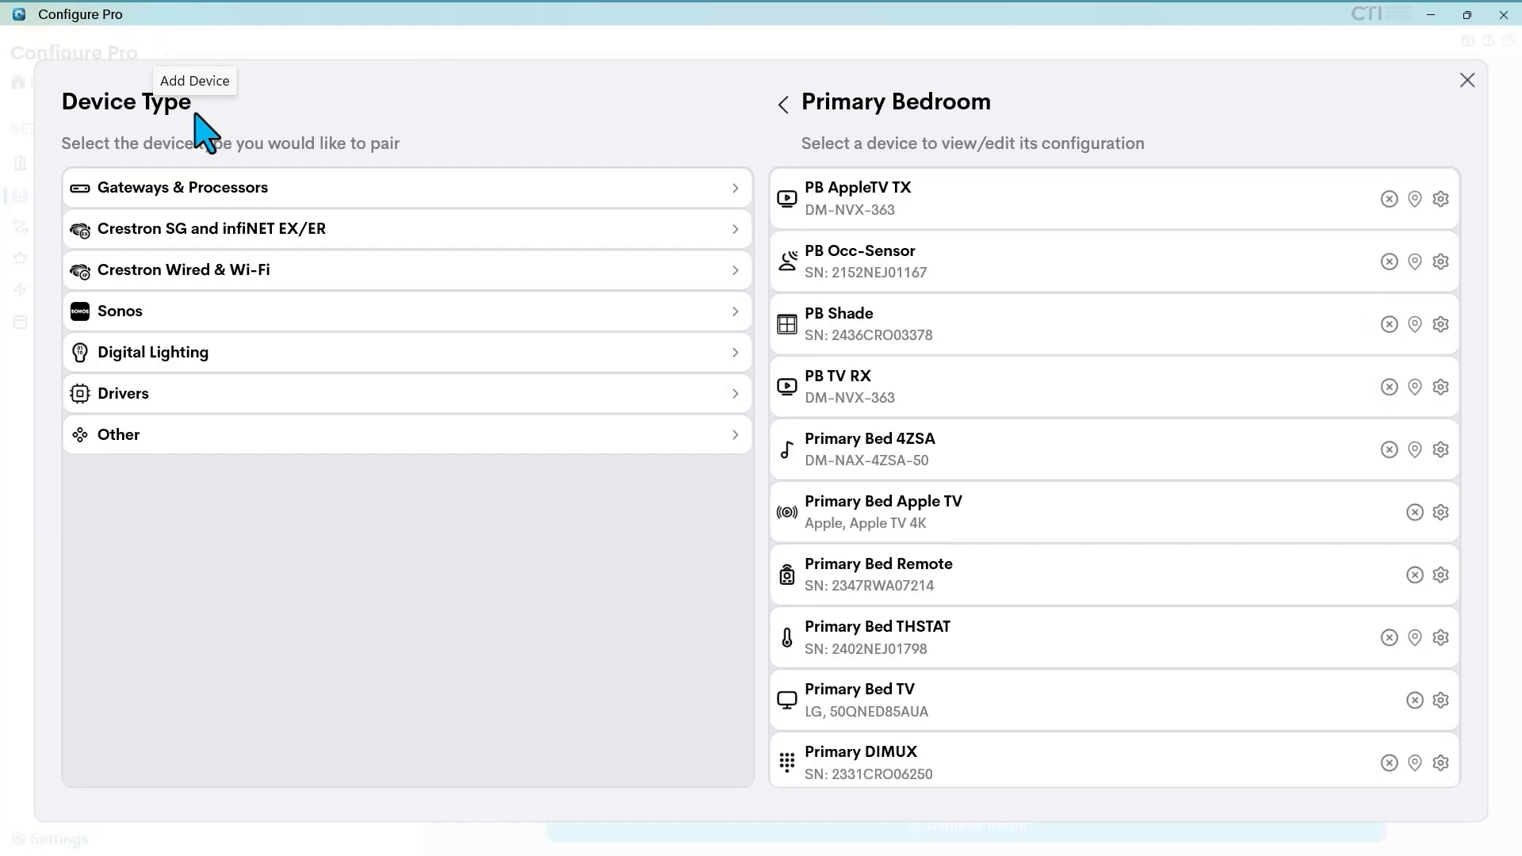
click(167, 271)
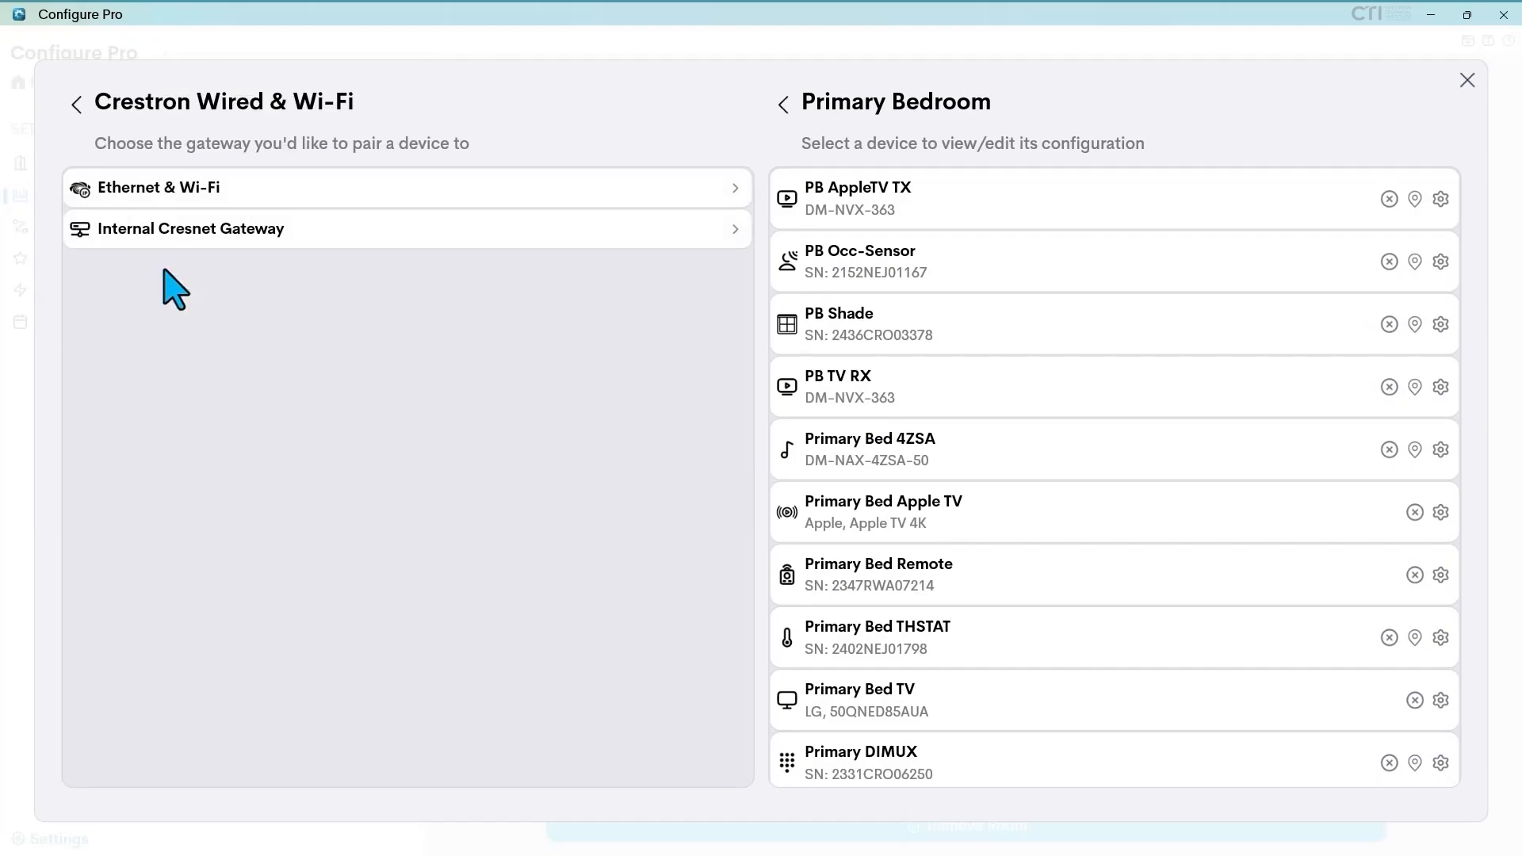
click(169, 190)
click(698, 173)
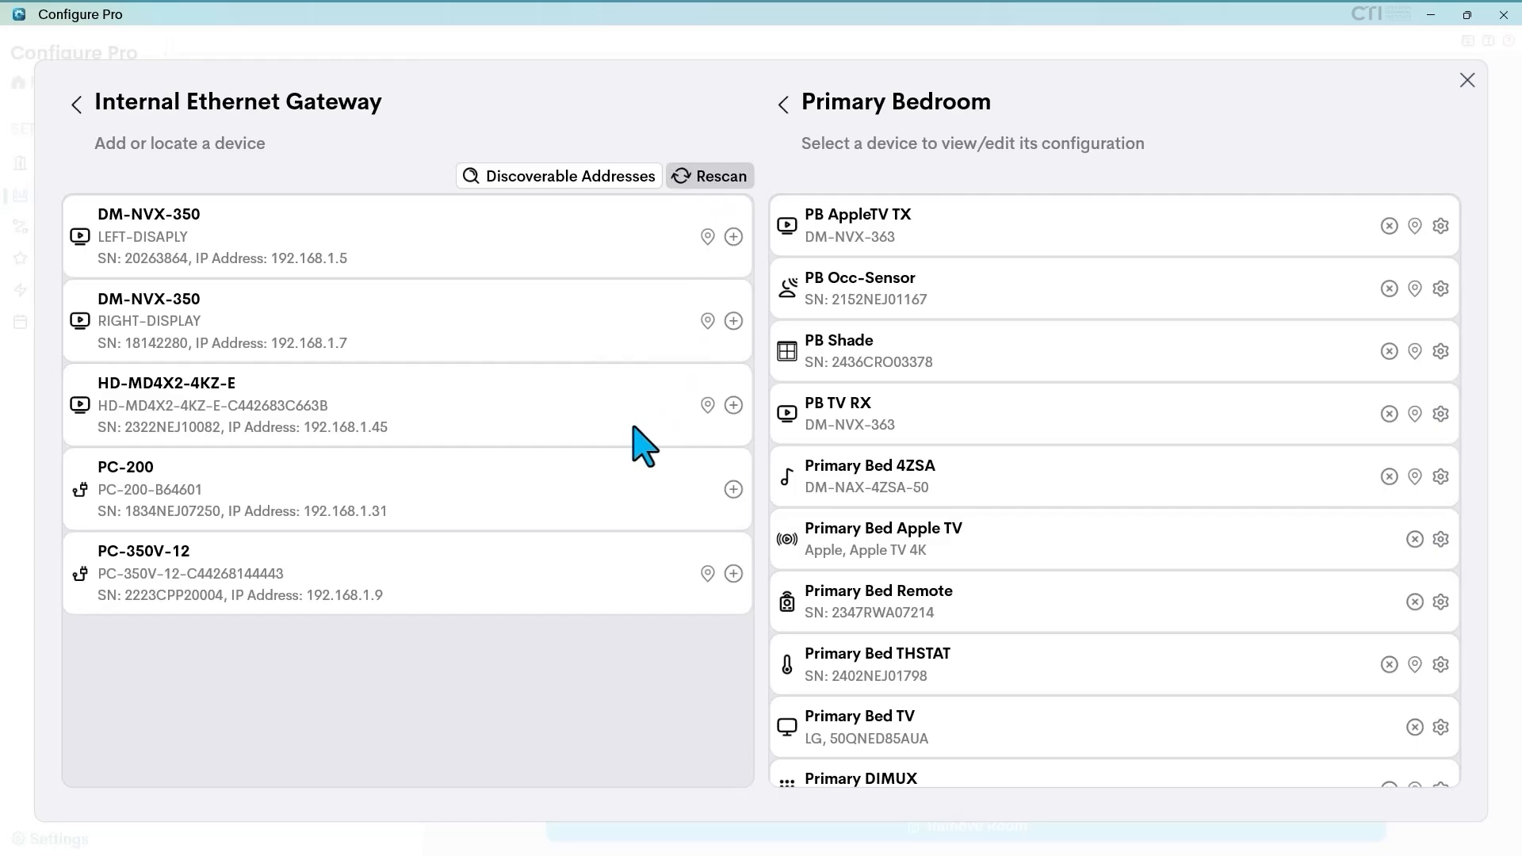
Add the discovered HR-CV-MINI to the Primary Bedroom with the name "Primary Bed CEVO"
click(733, 489)
text(Primar)
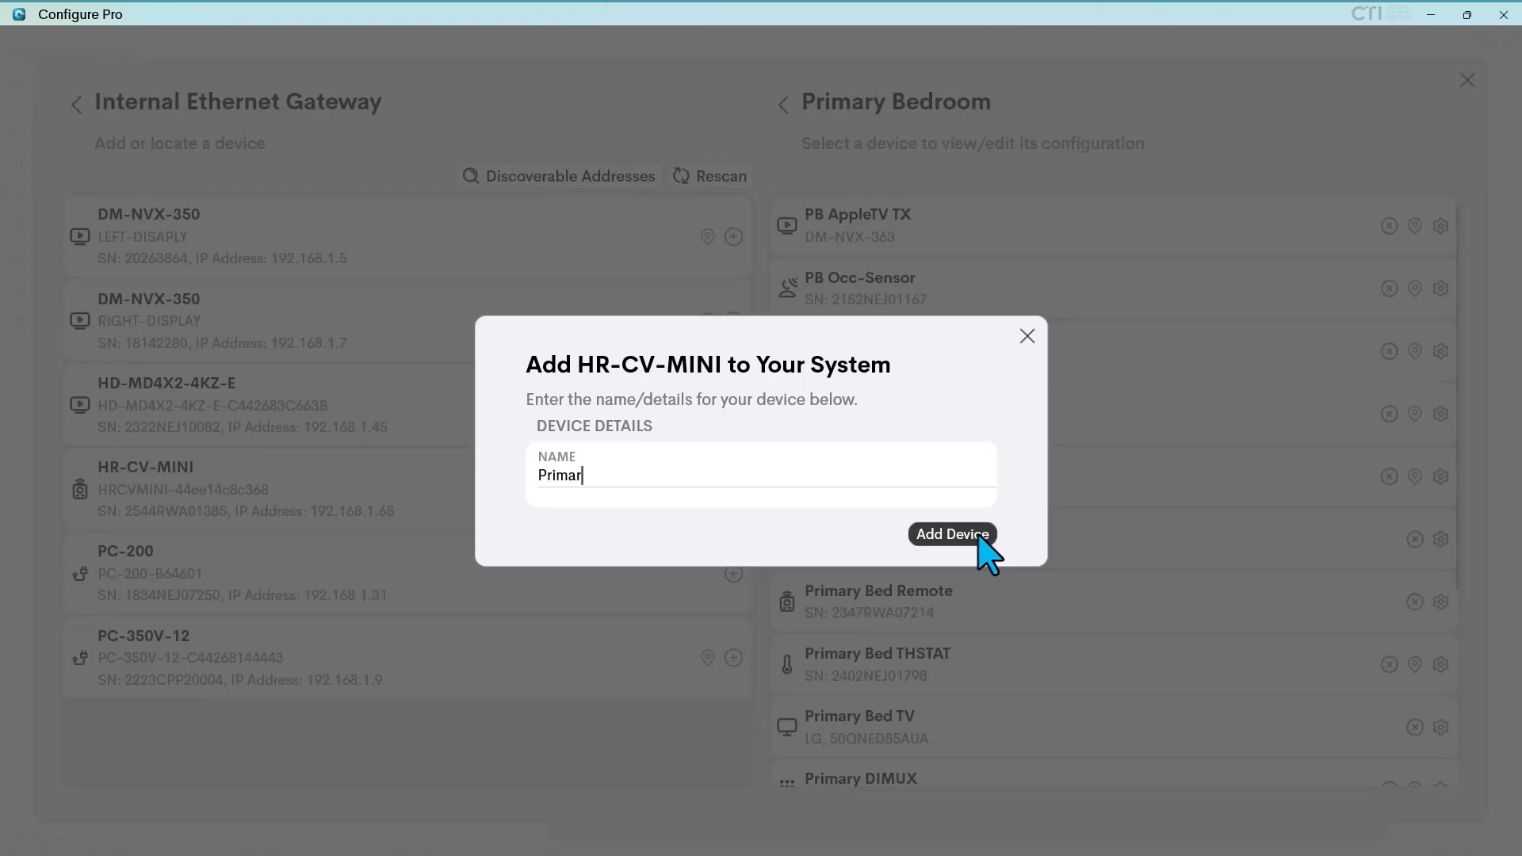
text(y Bed CEVO)
click(977, 535)
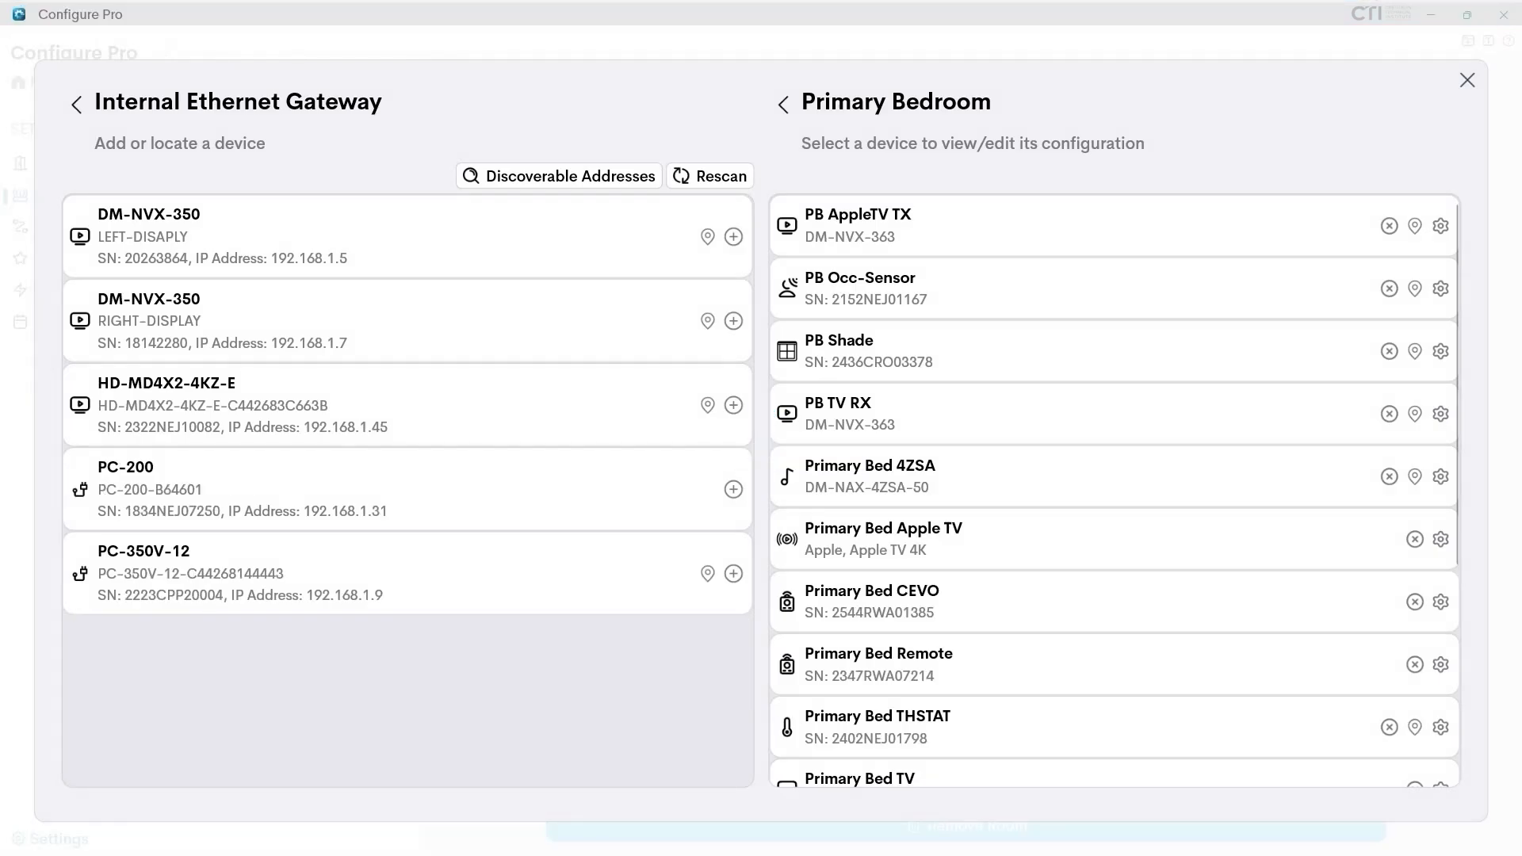
Check the Primary Bed CEVO remote's configuration details, including its status and room, and leave device pairing
click(1093, 607)
click(1093, 607)
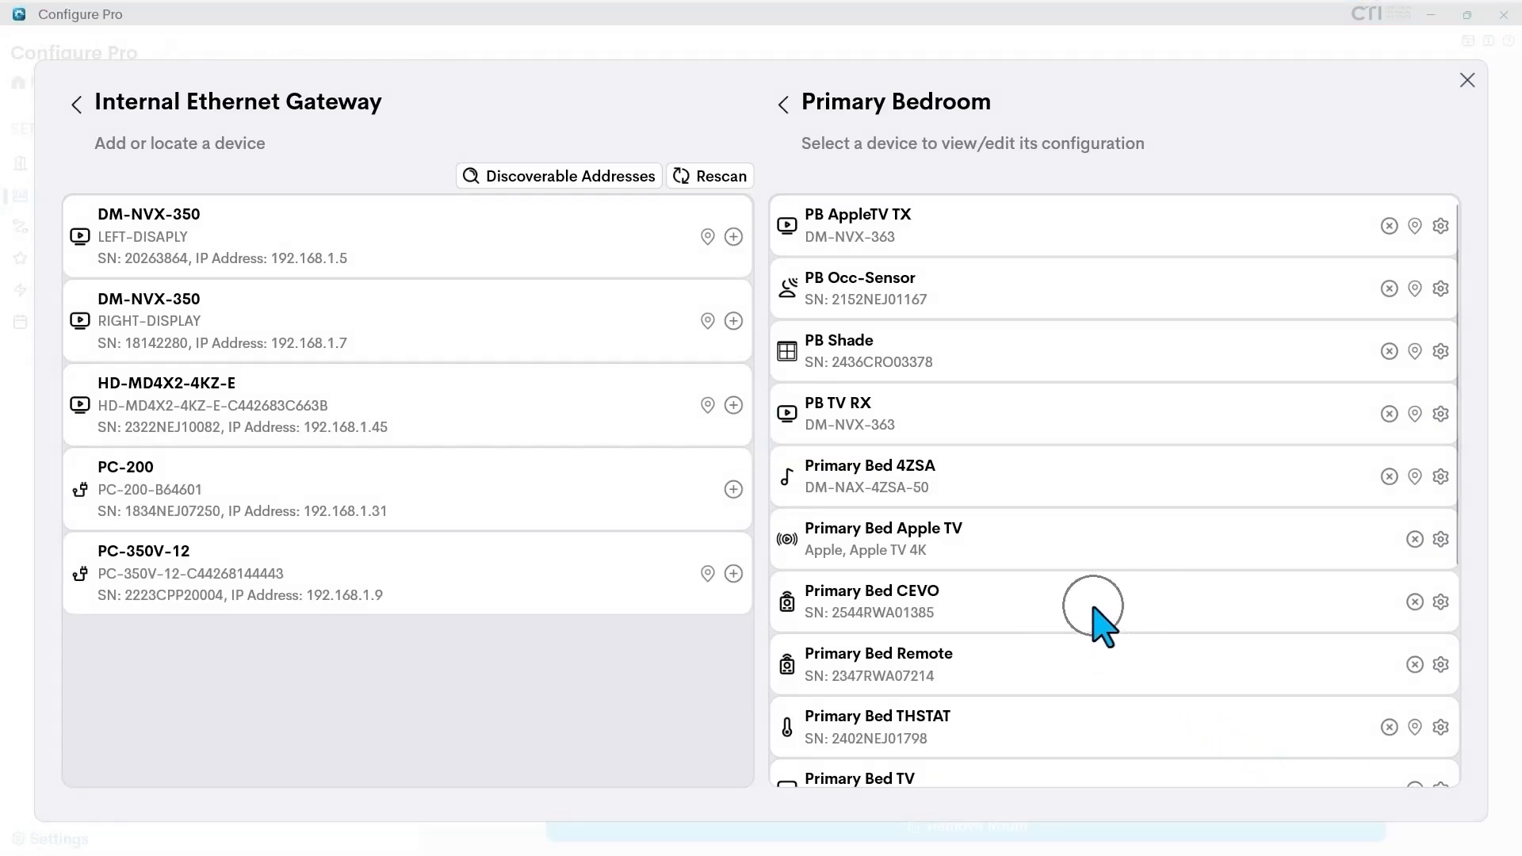
click(1441, 604)
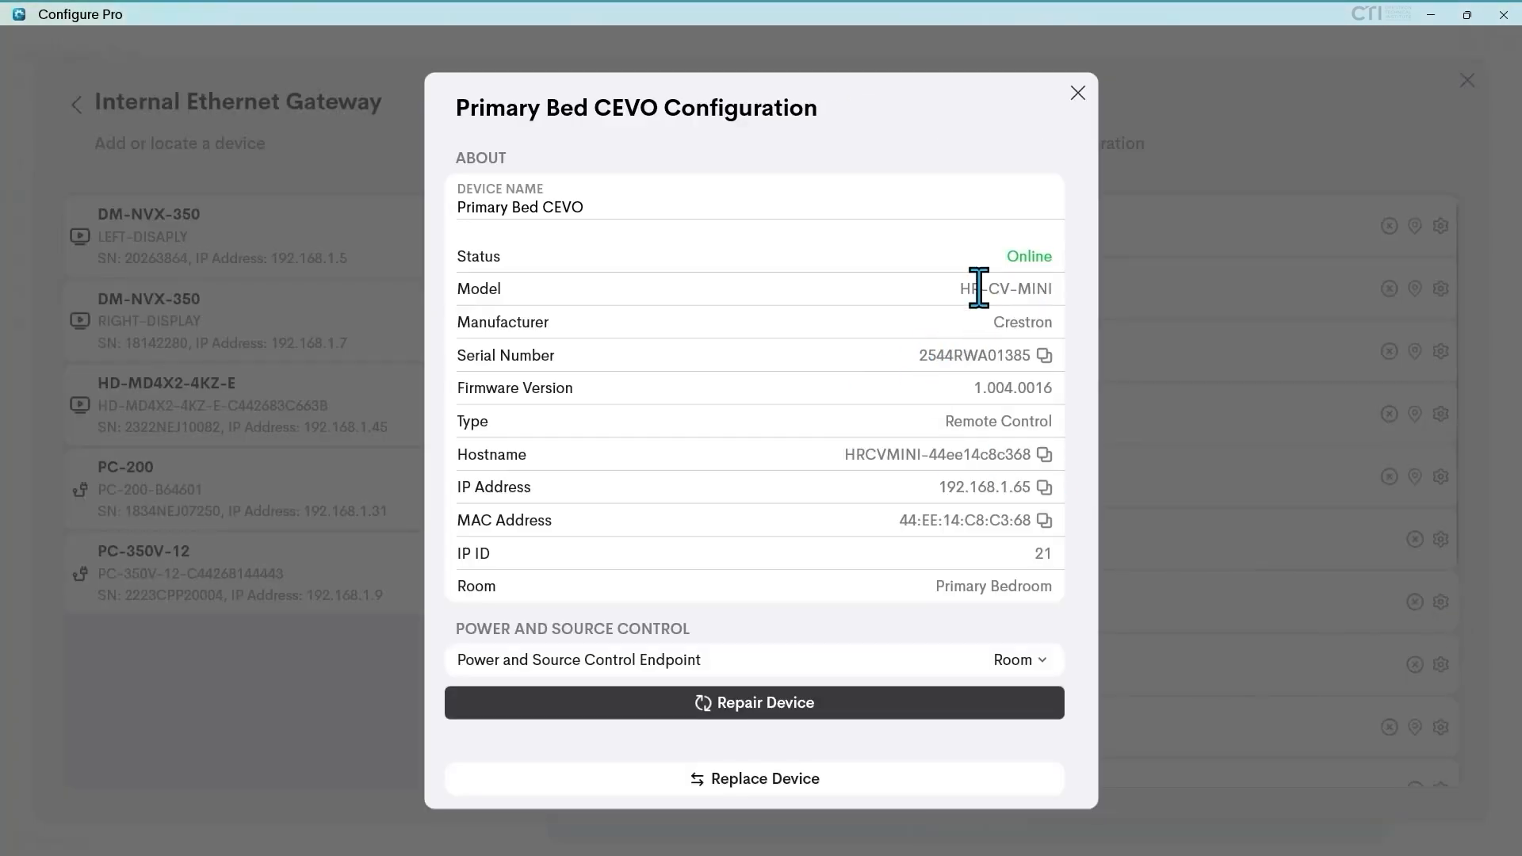
click(935, 598)
click(1076, 95)
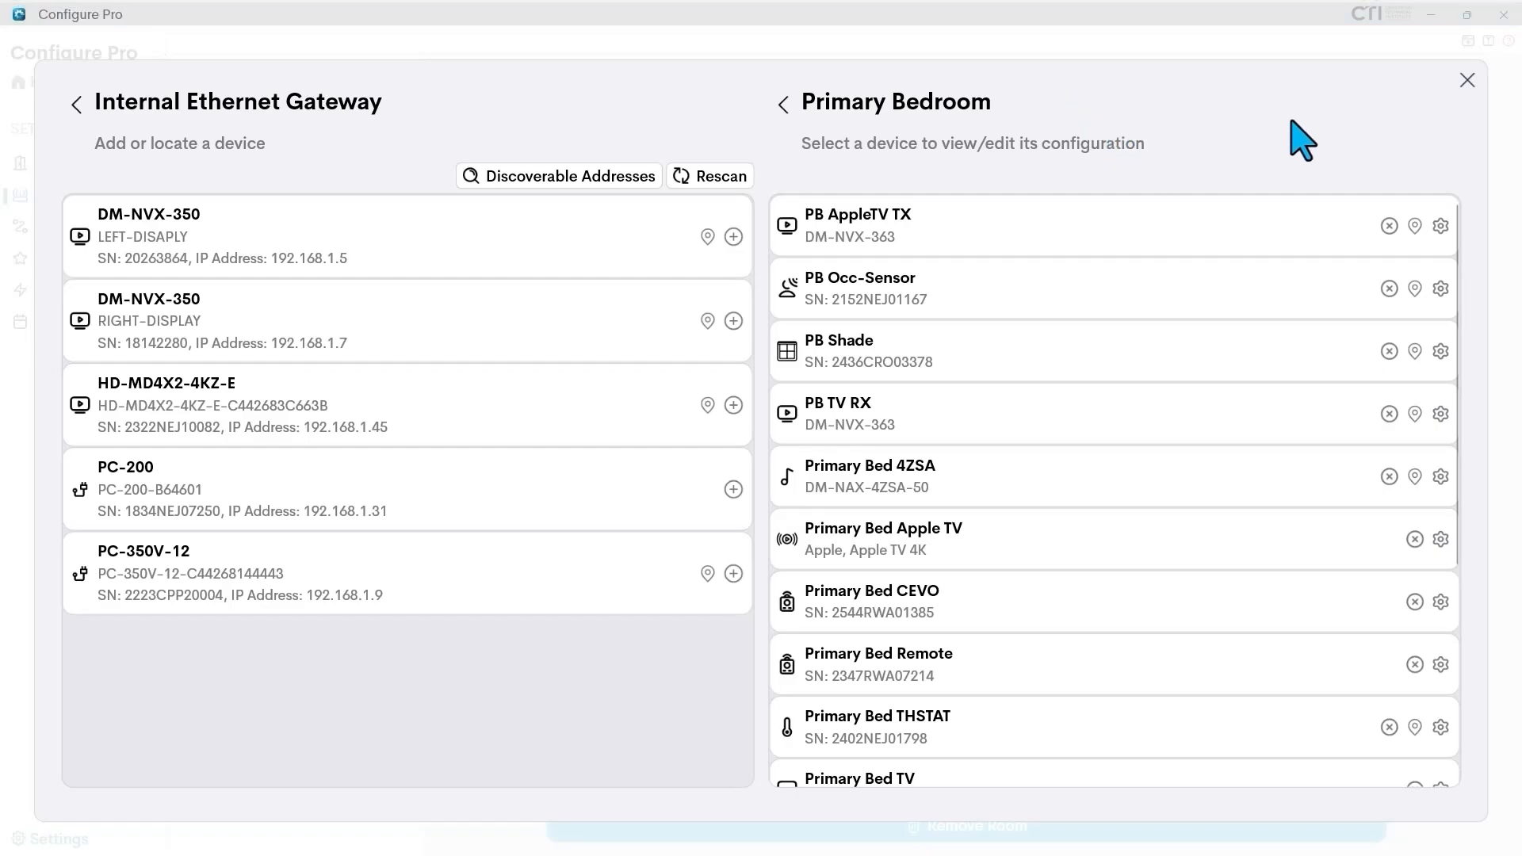
click(1466, 81)
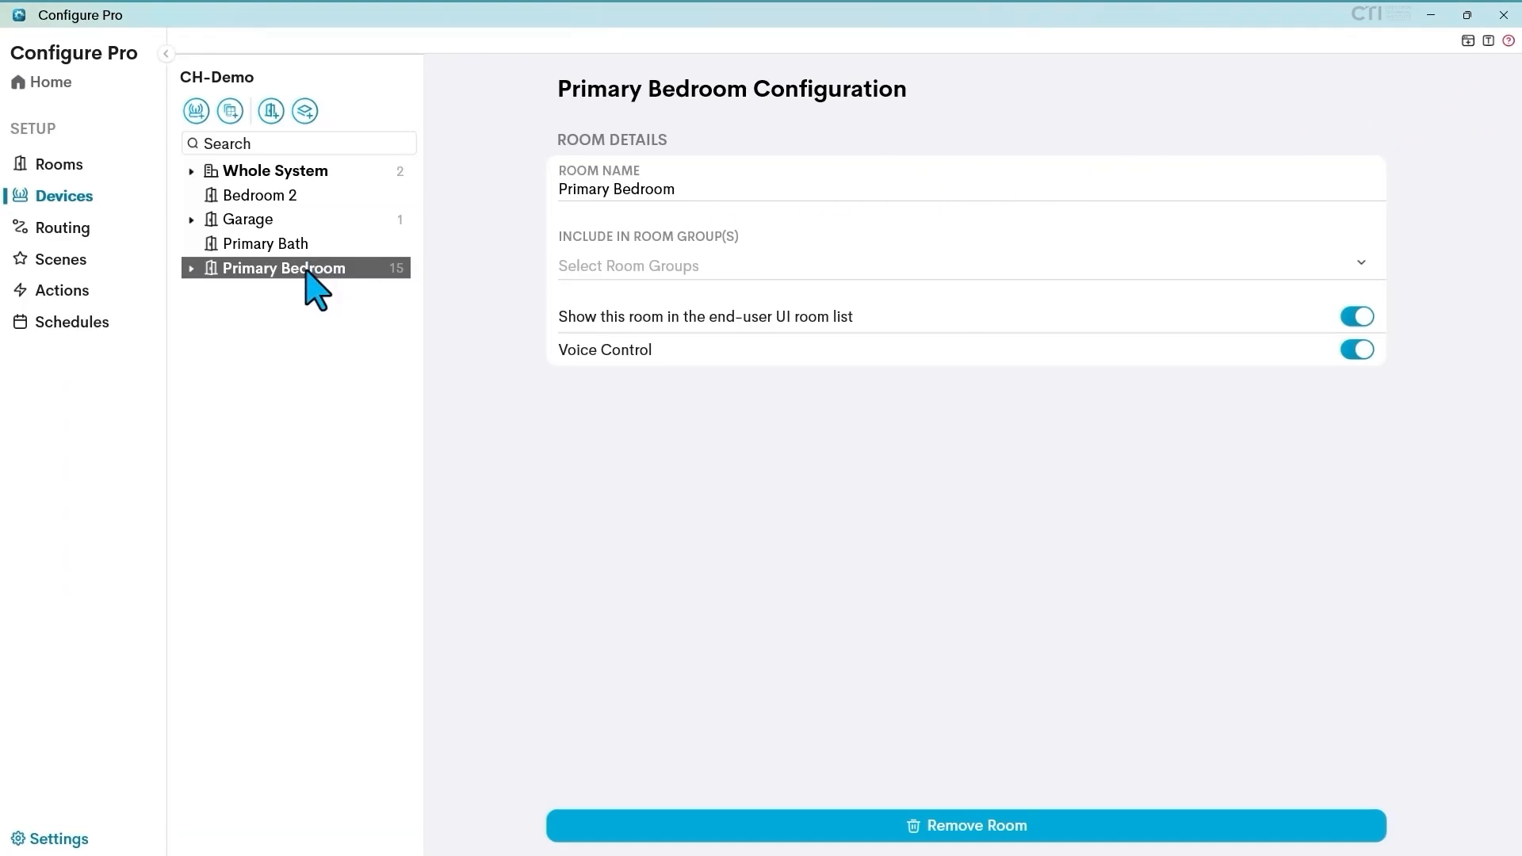
Open the action settings of the Primary Bed CEVO remote in the Primary Bedroom
click(79, 291)
click(191, 269)
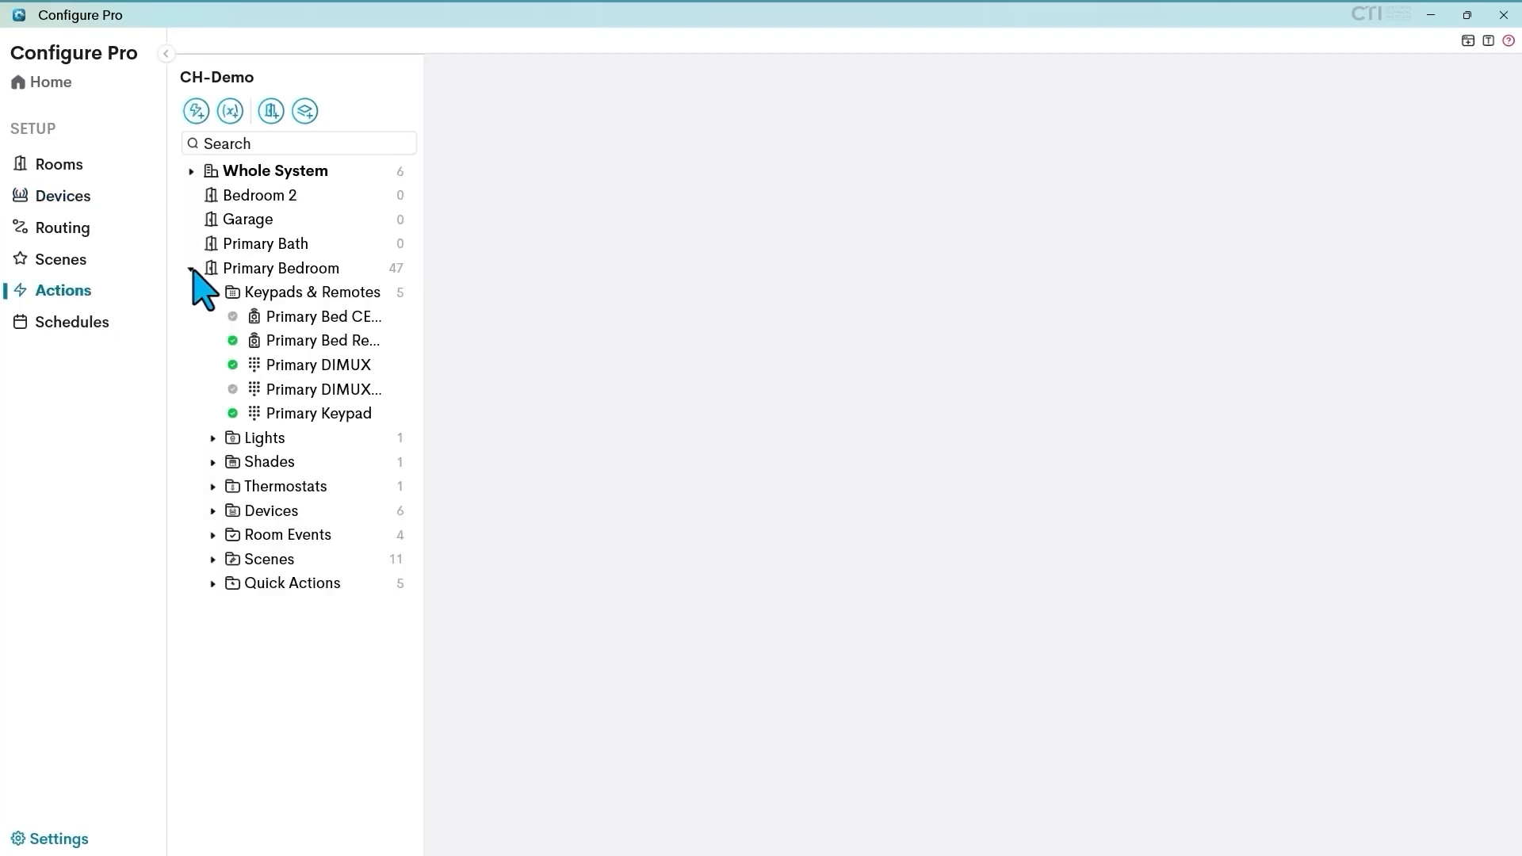
click(316, 319)
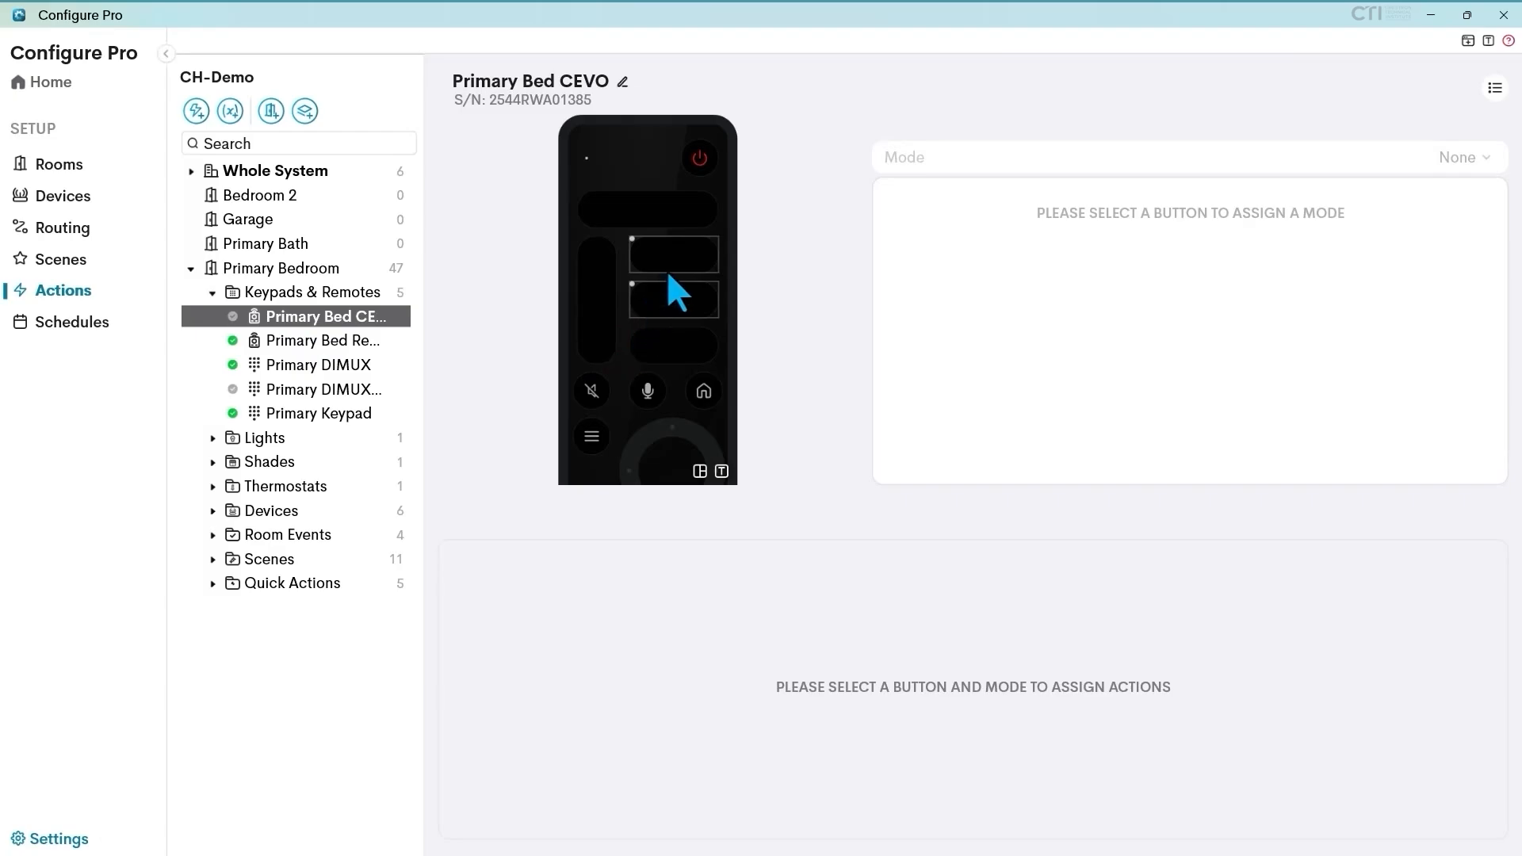
Label Button 1 of the Primary Bed CEVO remote with "Lights" on line 1 and "MOOD" on line 2
click(669, 250)
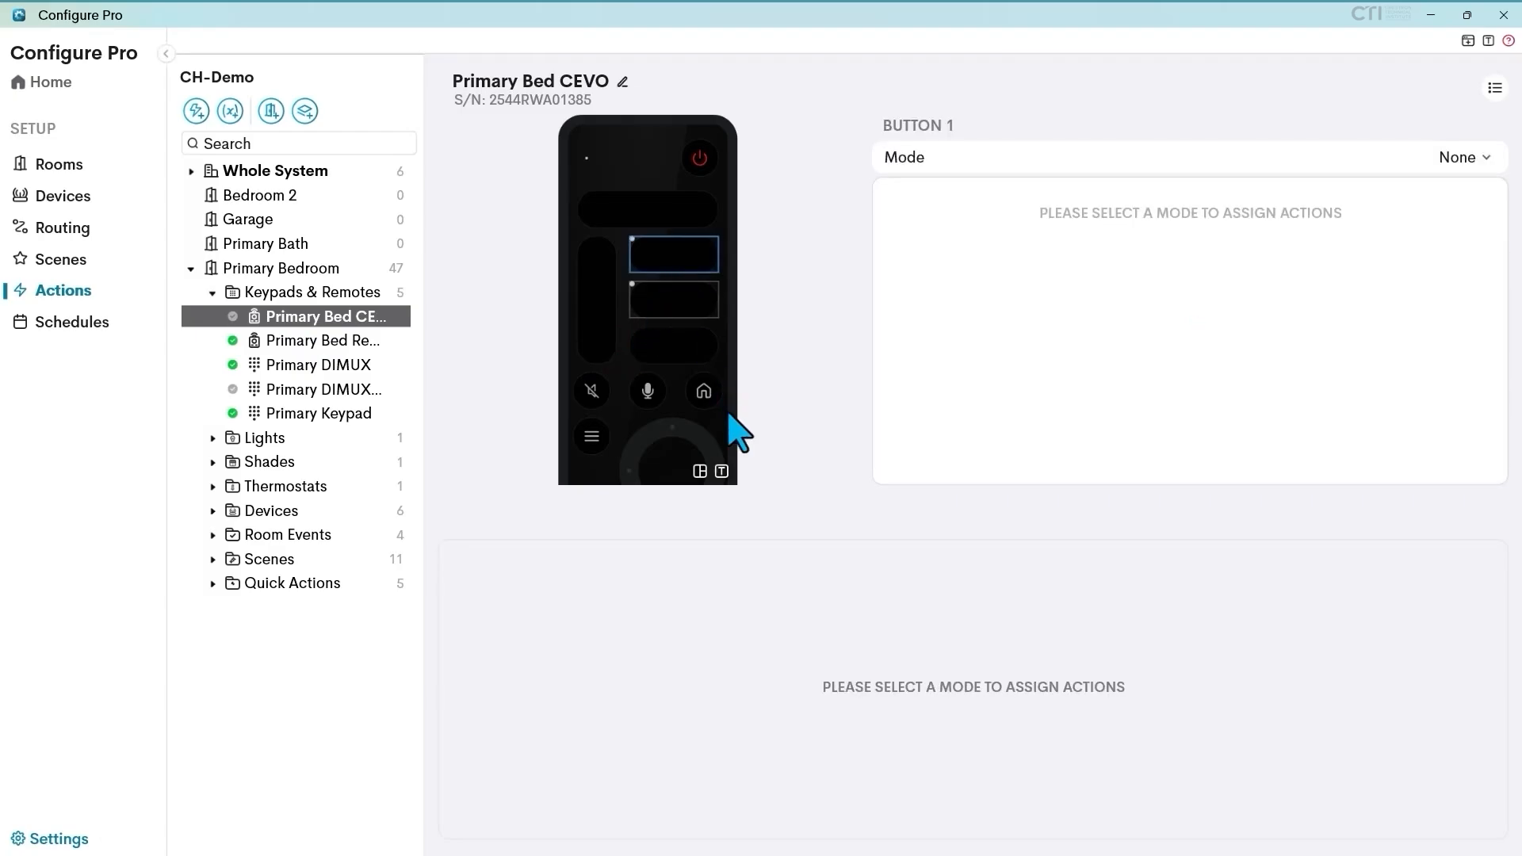
click(721, 473)
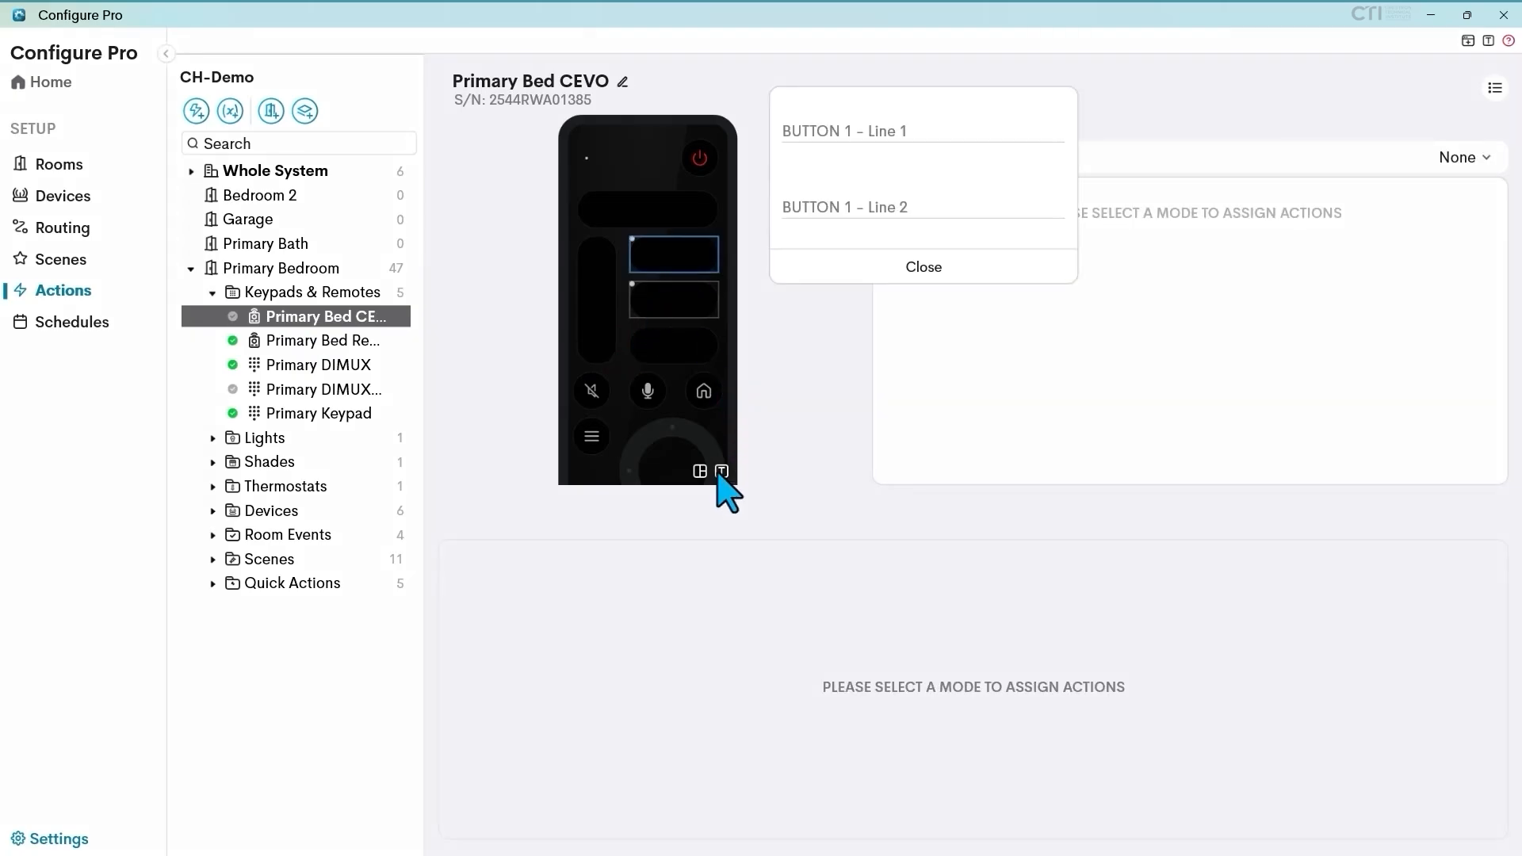
click(915, 129)
text(Lights)
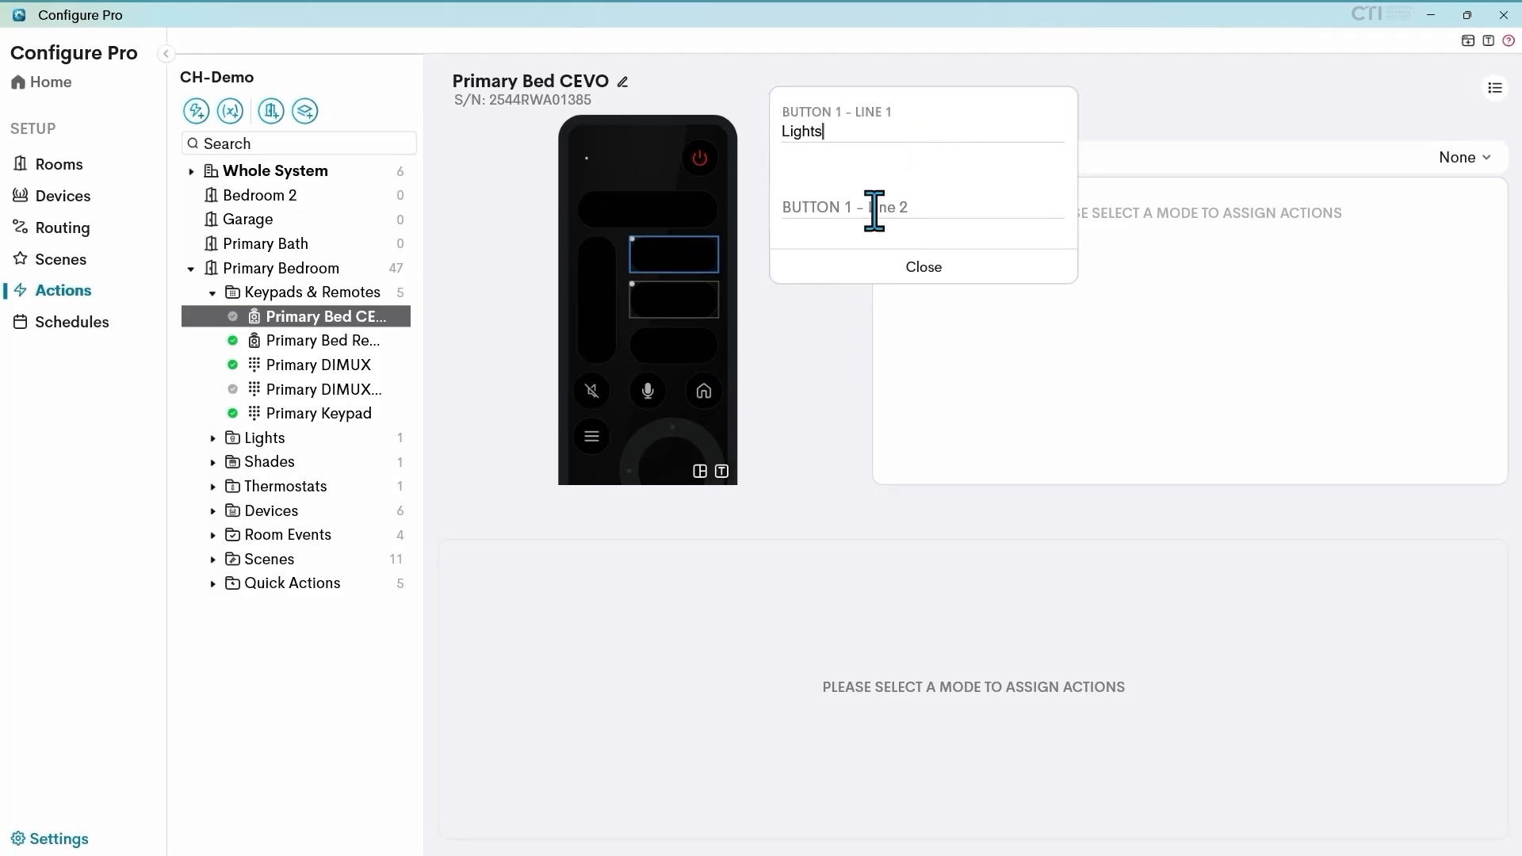
click(810, 209)
text(MOOD)
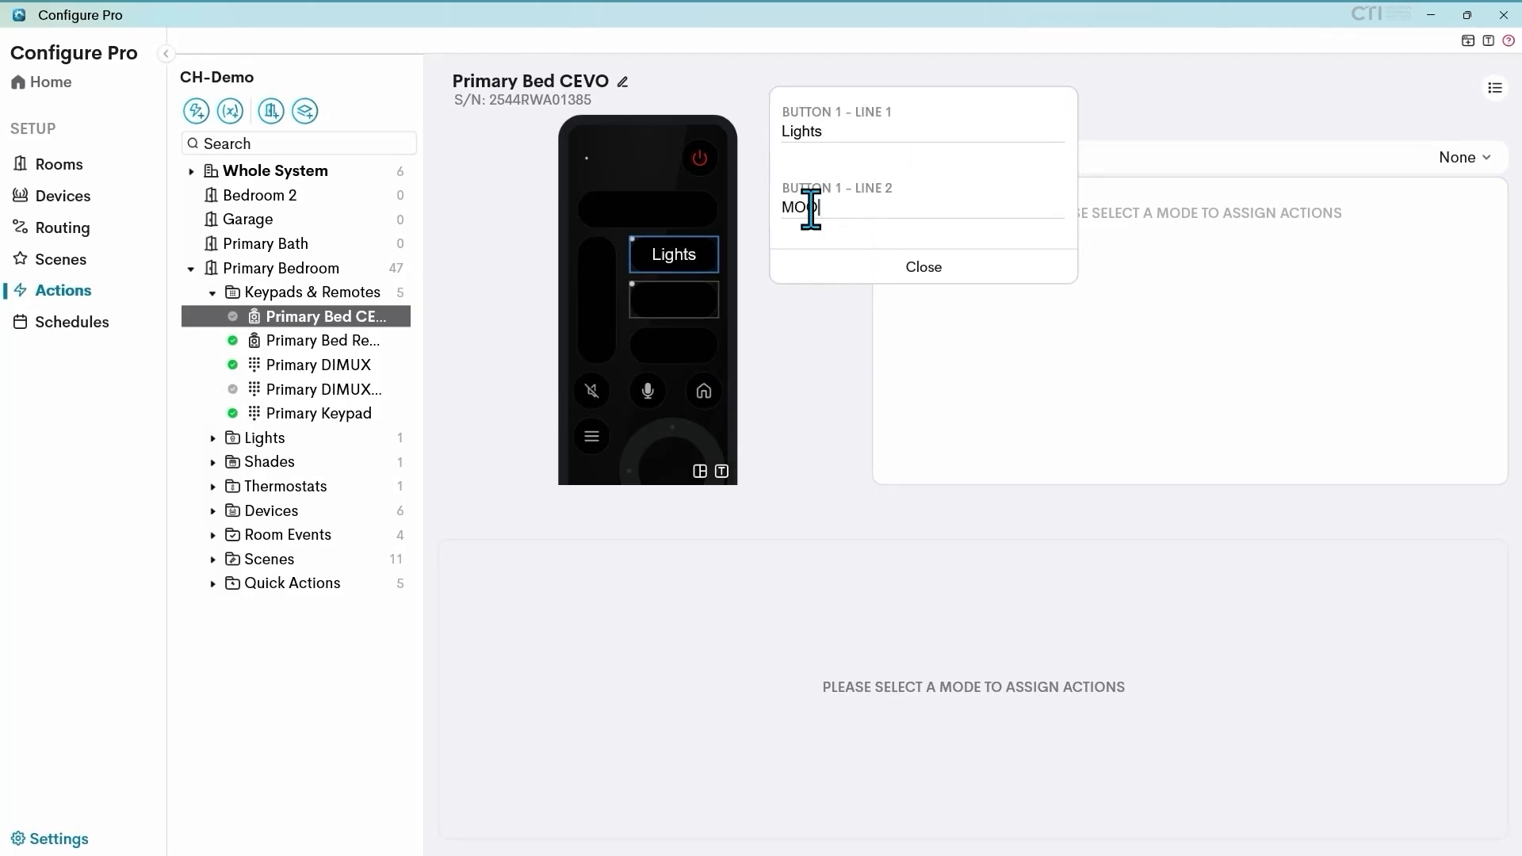
click(927, 271)
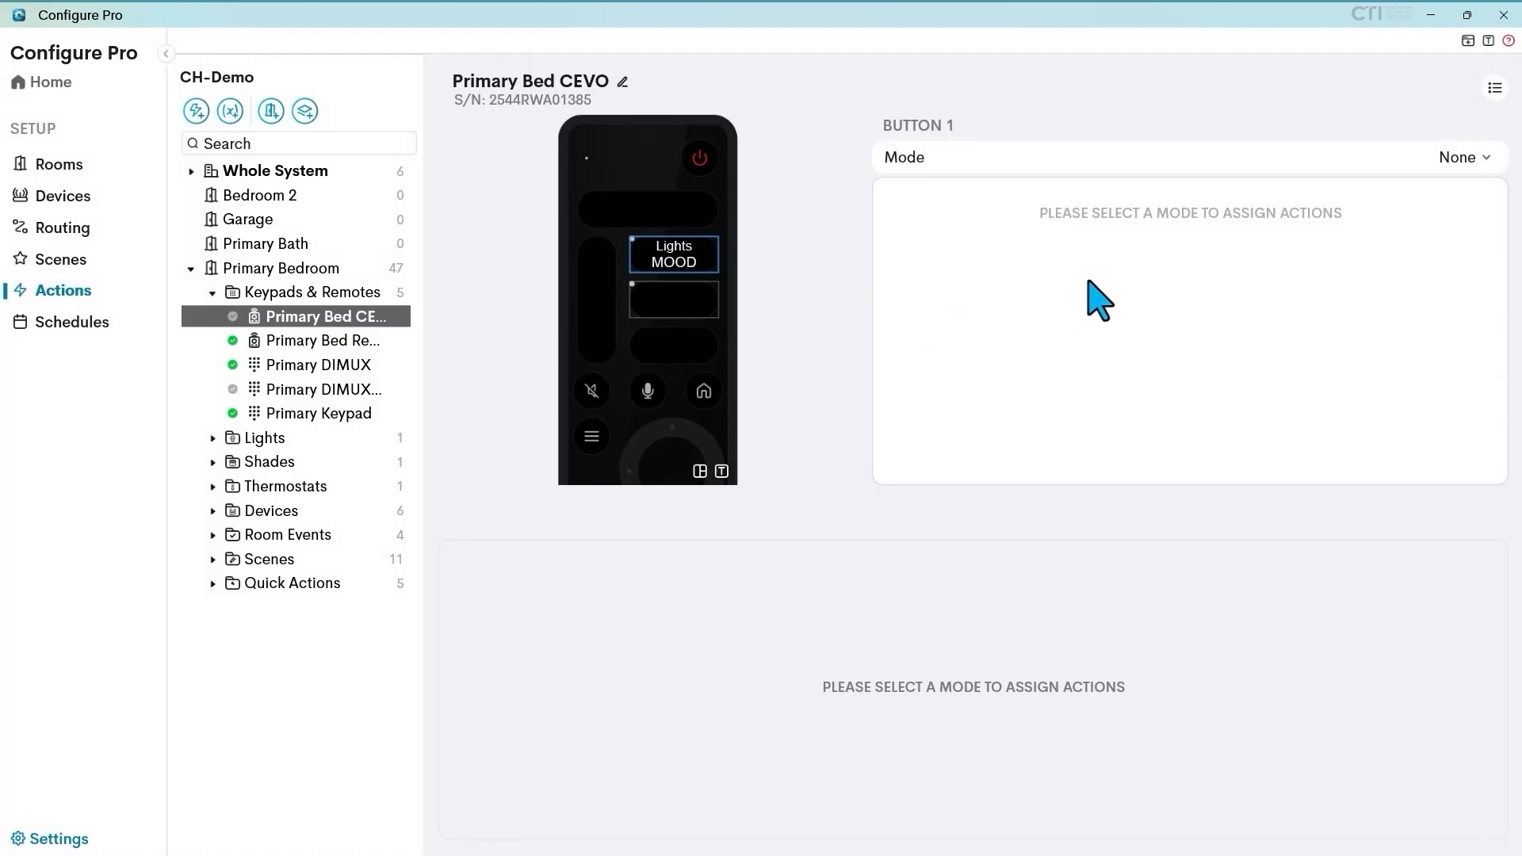
Set Button 1 to Scene mode and assign it the Primary Bed Mood light scene of the Primary Bedroom
click(1487, 159)
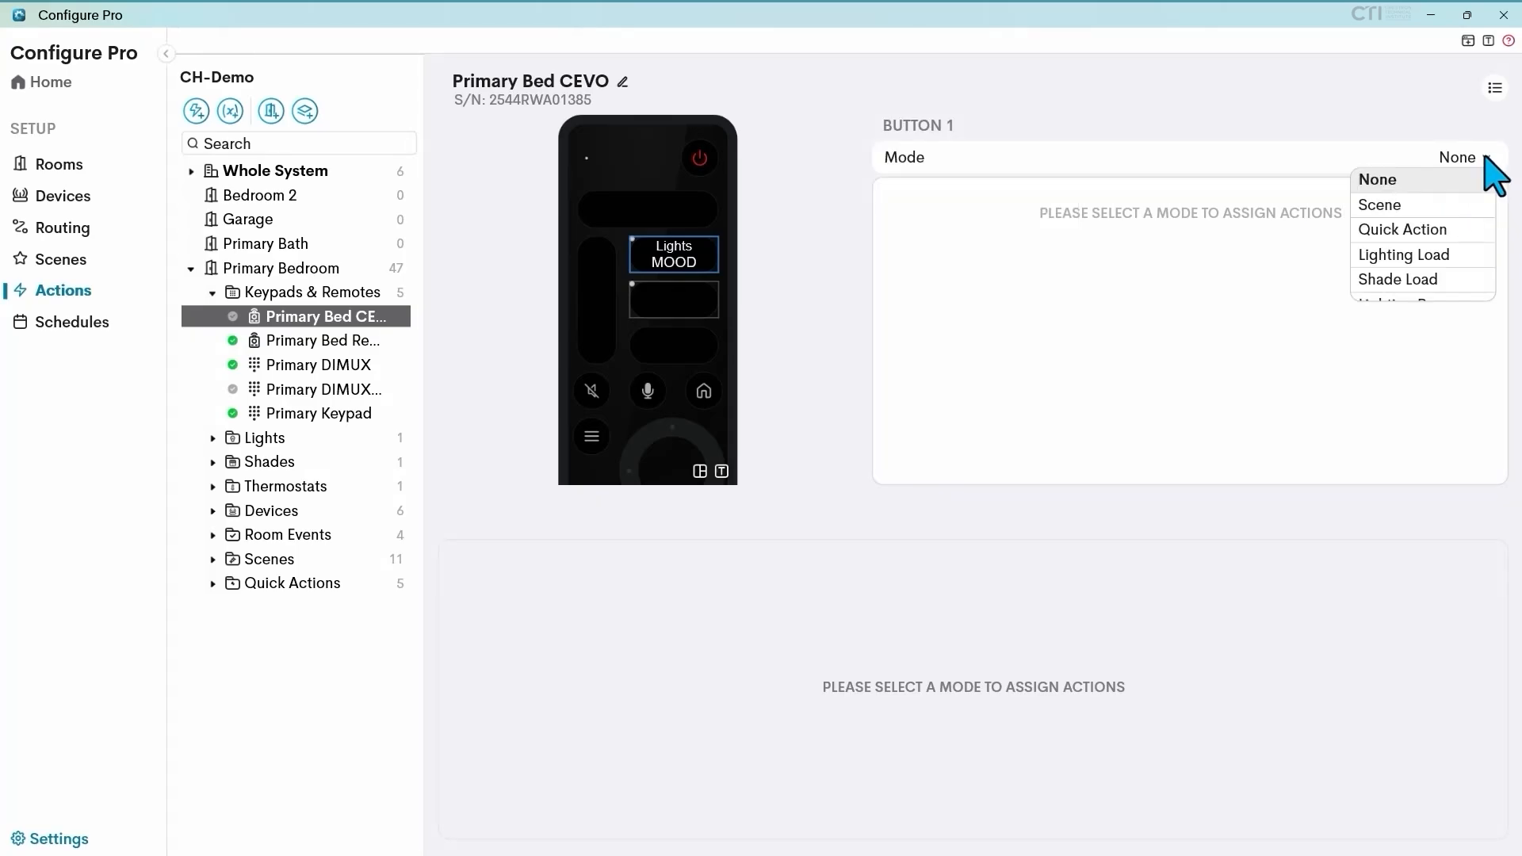
click(1383, 206)
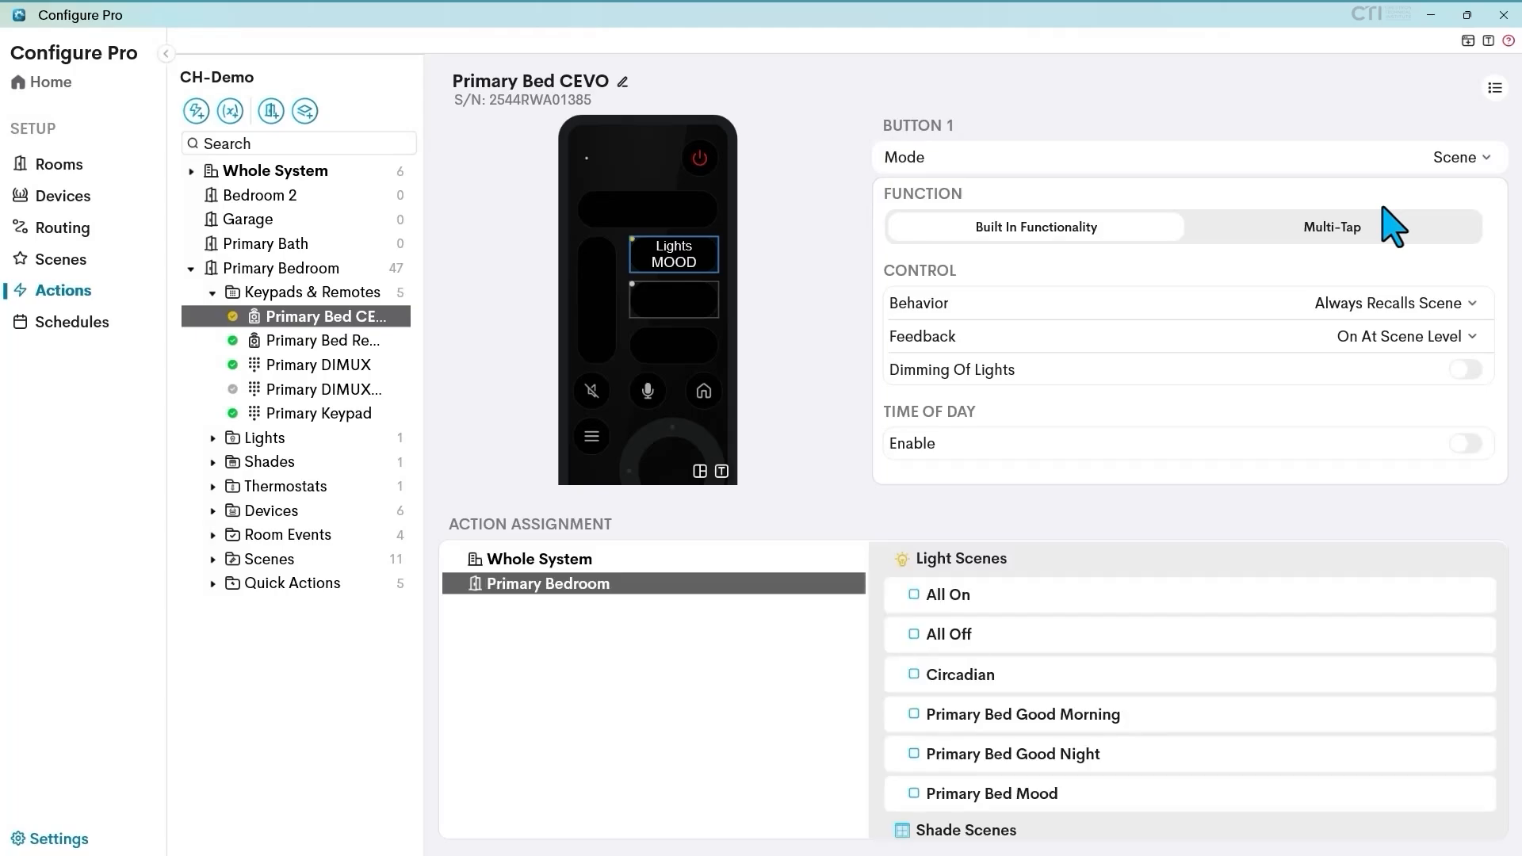
scroll(1034, 701, down, 3)
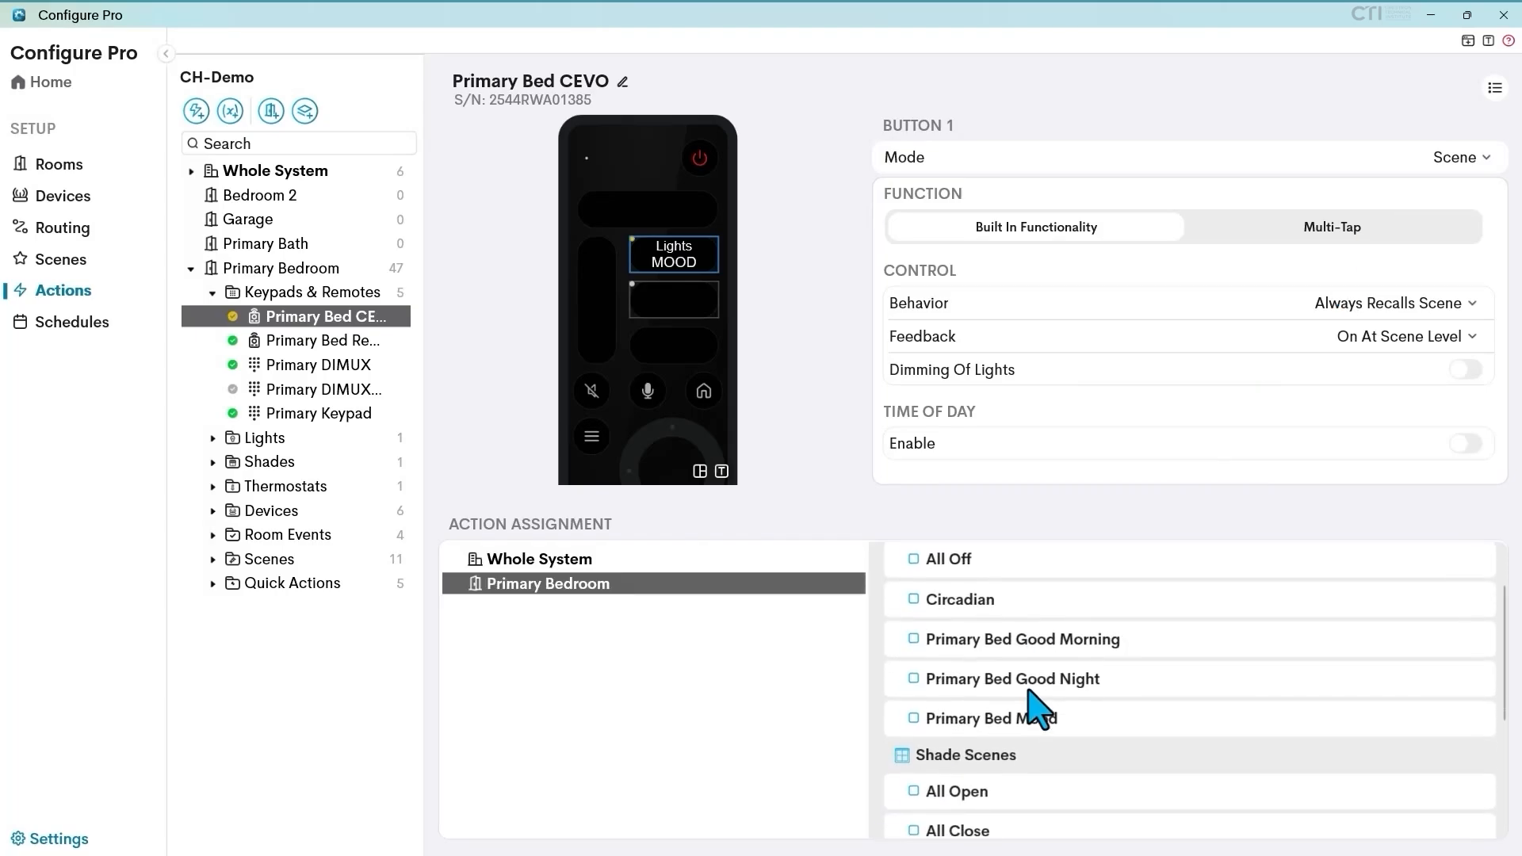
click(914, 704)
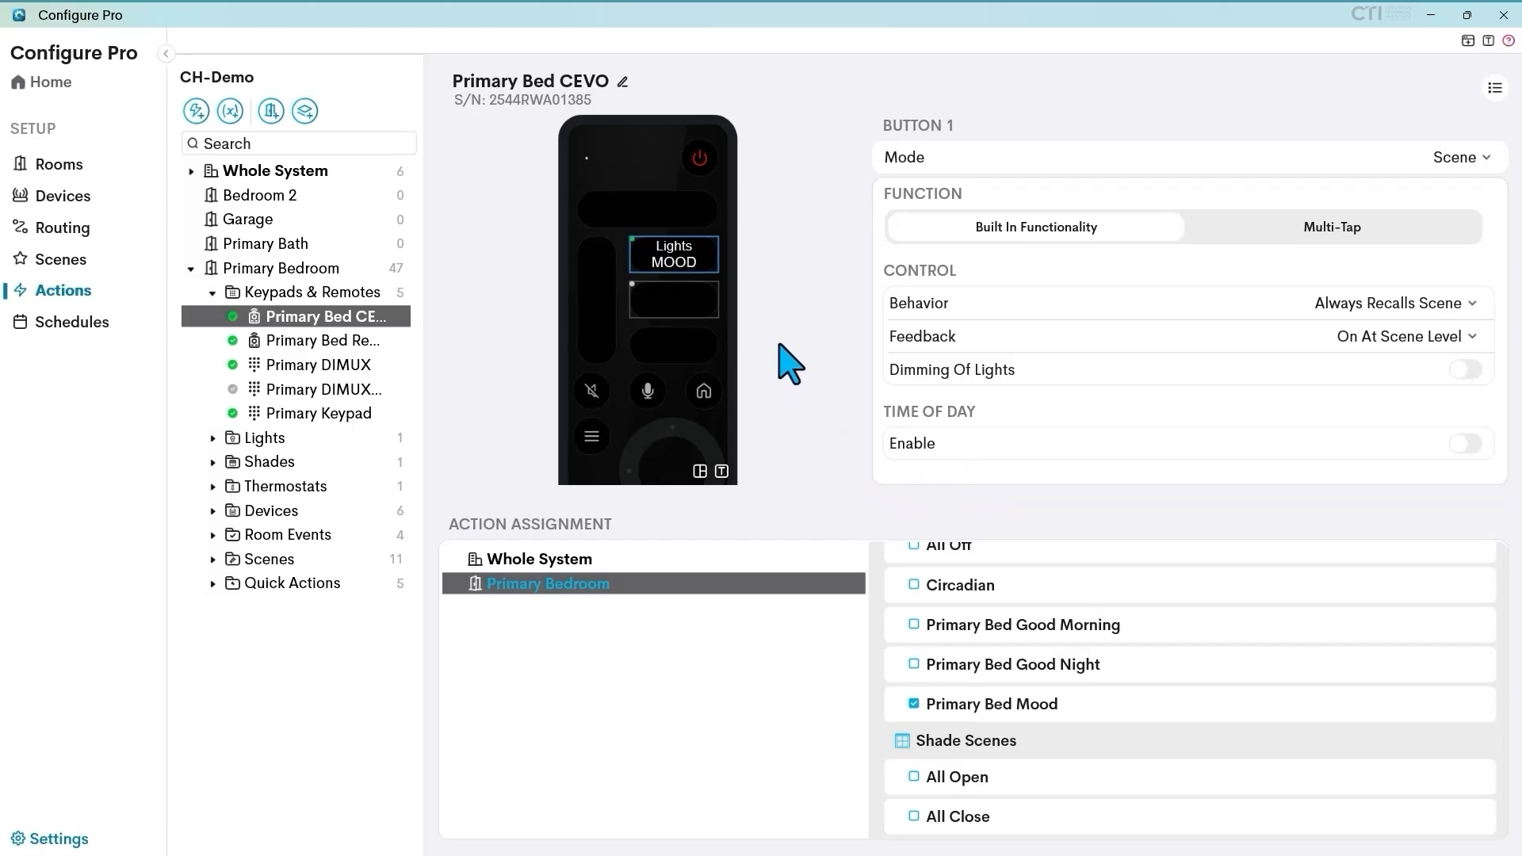
Label Button 2 of the Primary Bed CEVO remote with "Shades" on line 1 and "CLOSE" on line 2
click(672, 309)
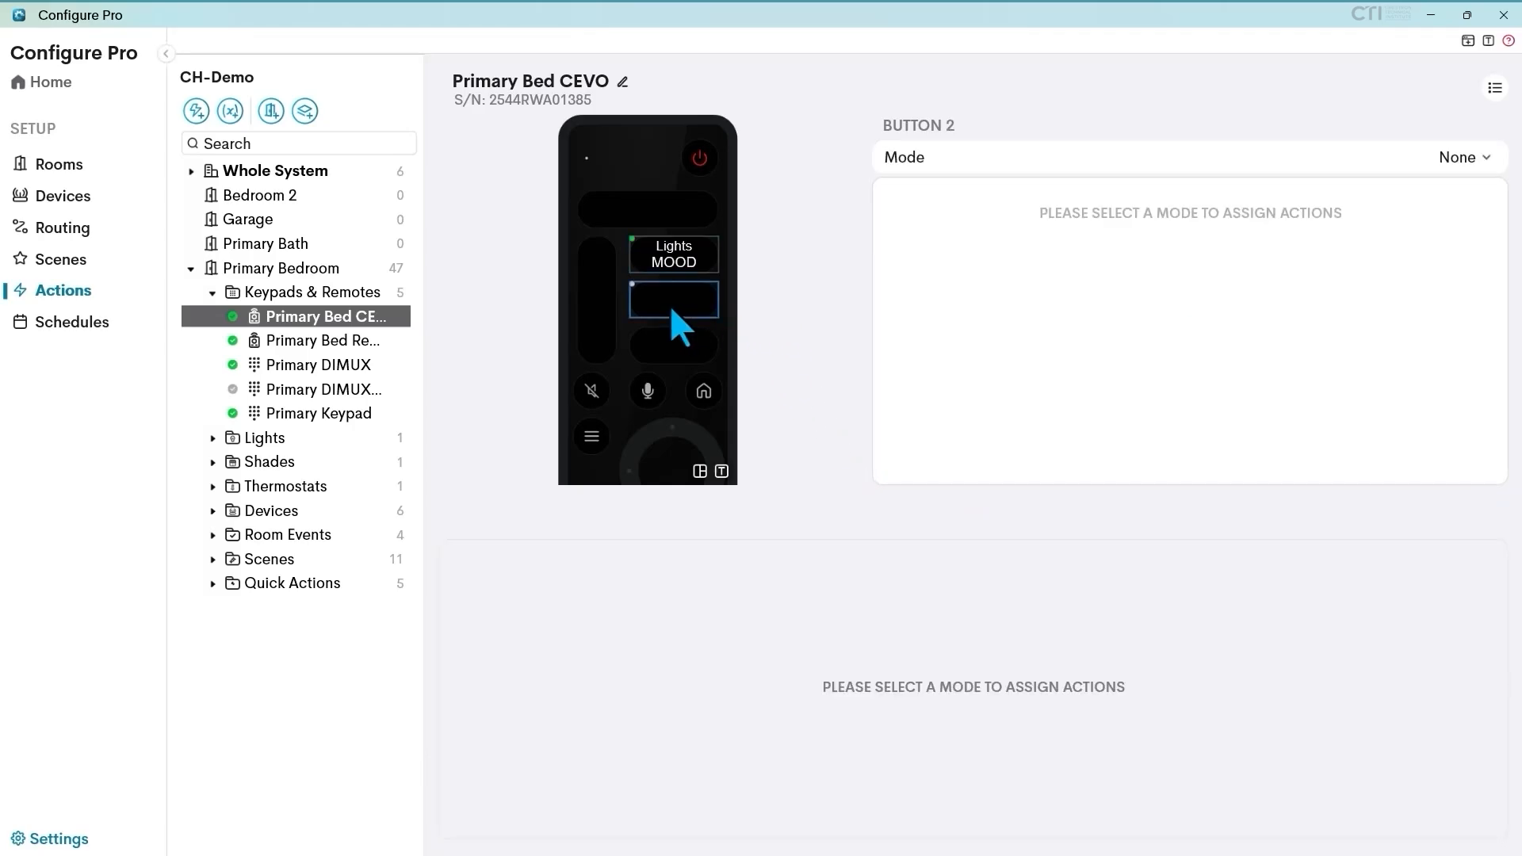
click(721, 471)
click(917, 129)
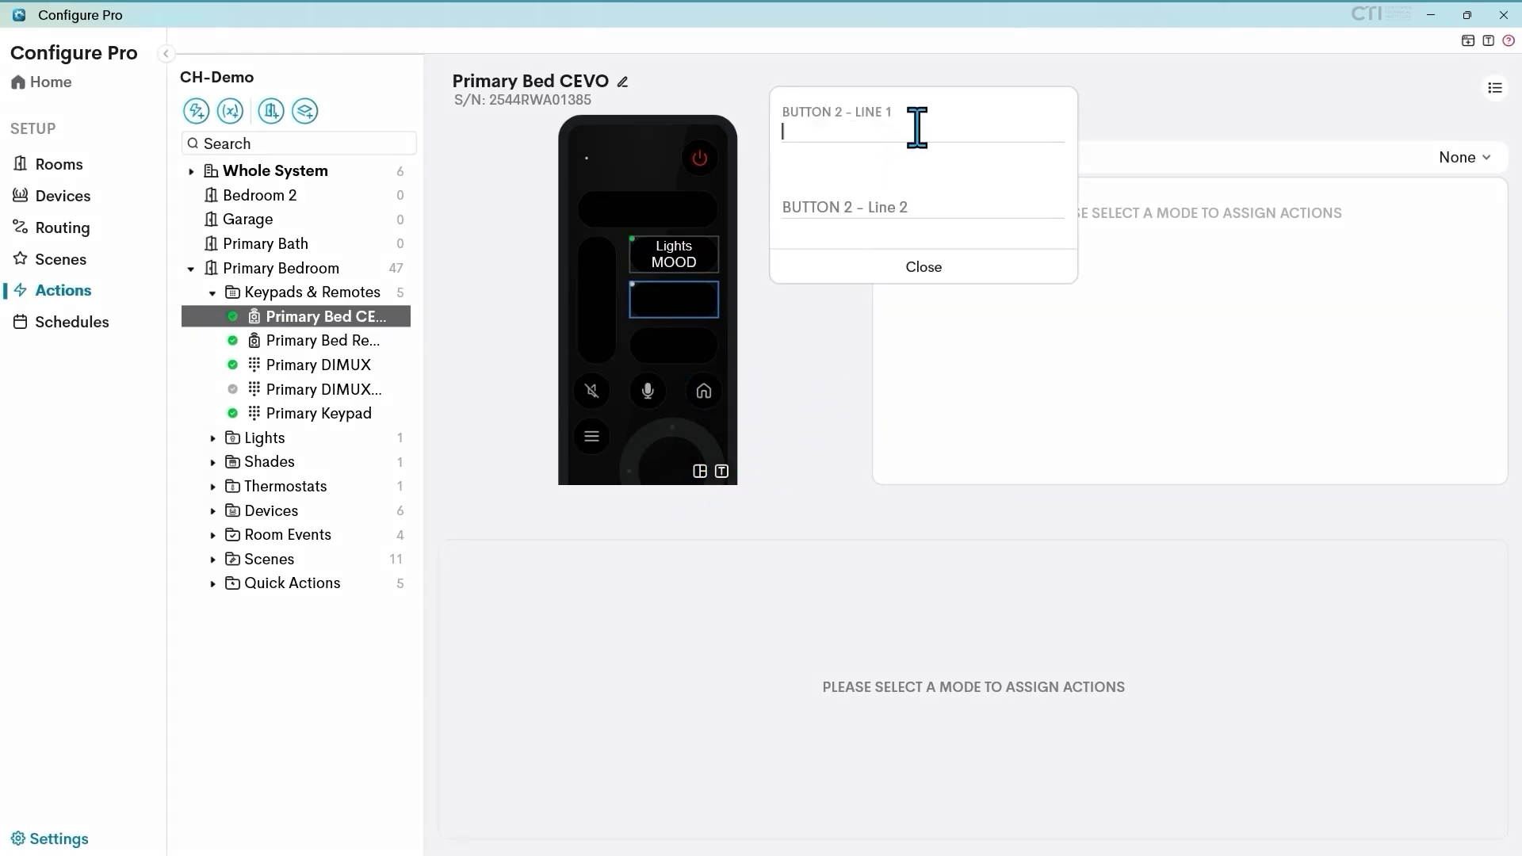
text(Shades)
click(832, 211)
text(CLOSE)
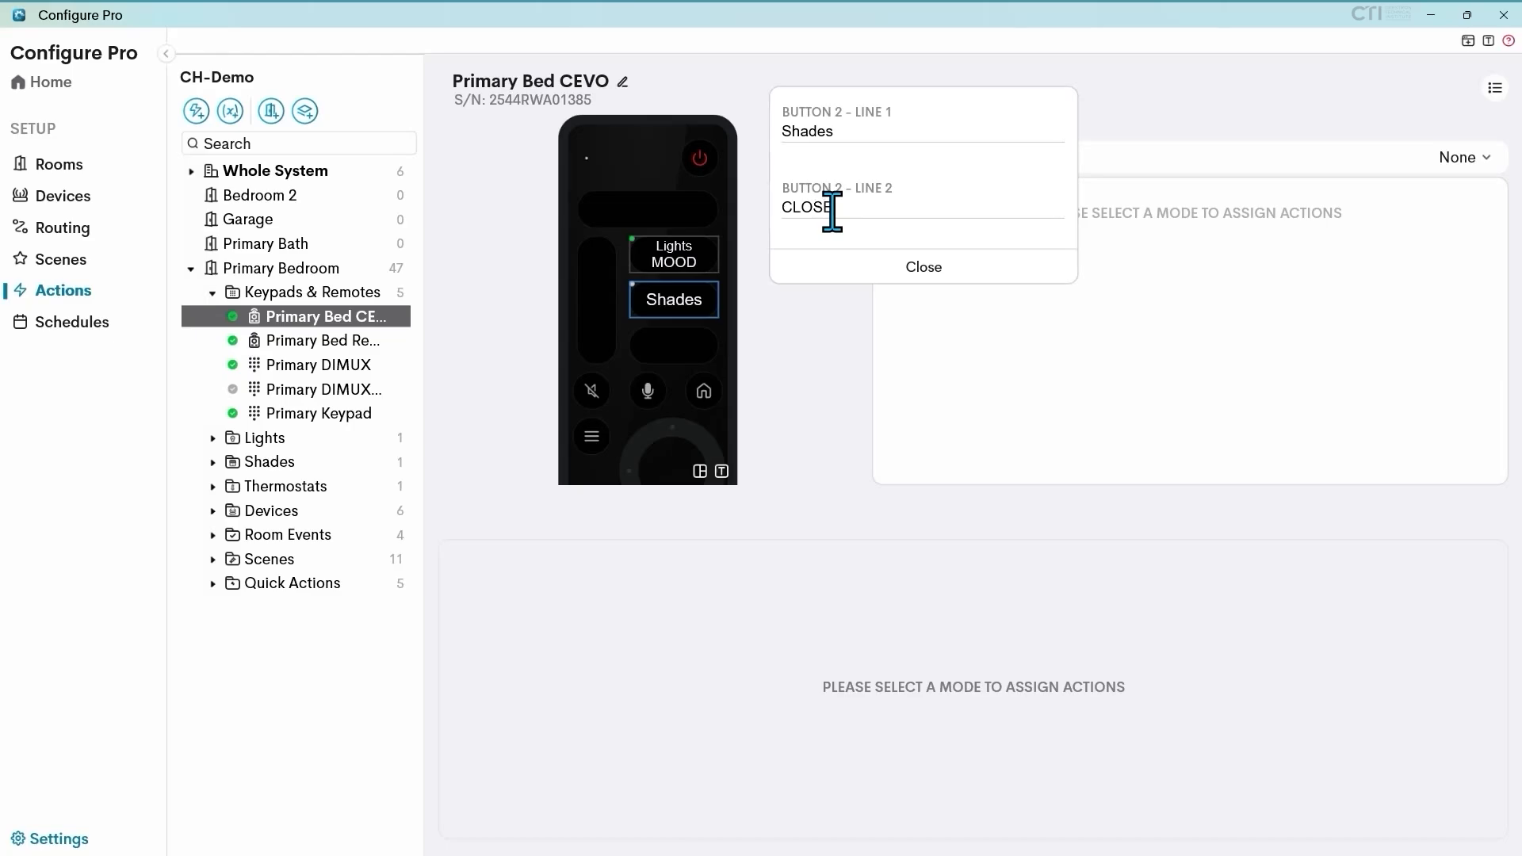
click(915, 268)
Set Button 2 to Scene mode and assign it the All Close shade scene of the Primary Bedroom
click(1486, 157)
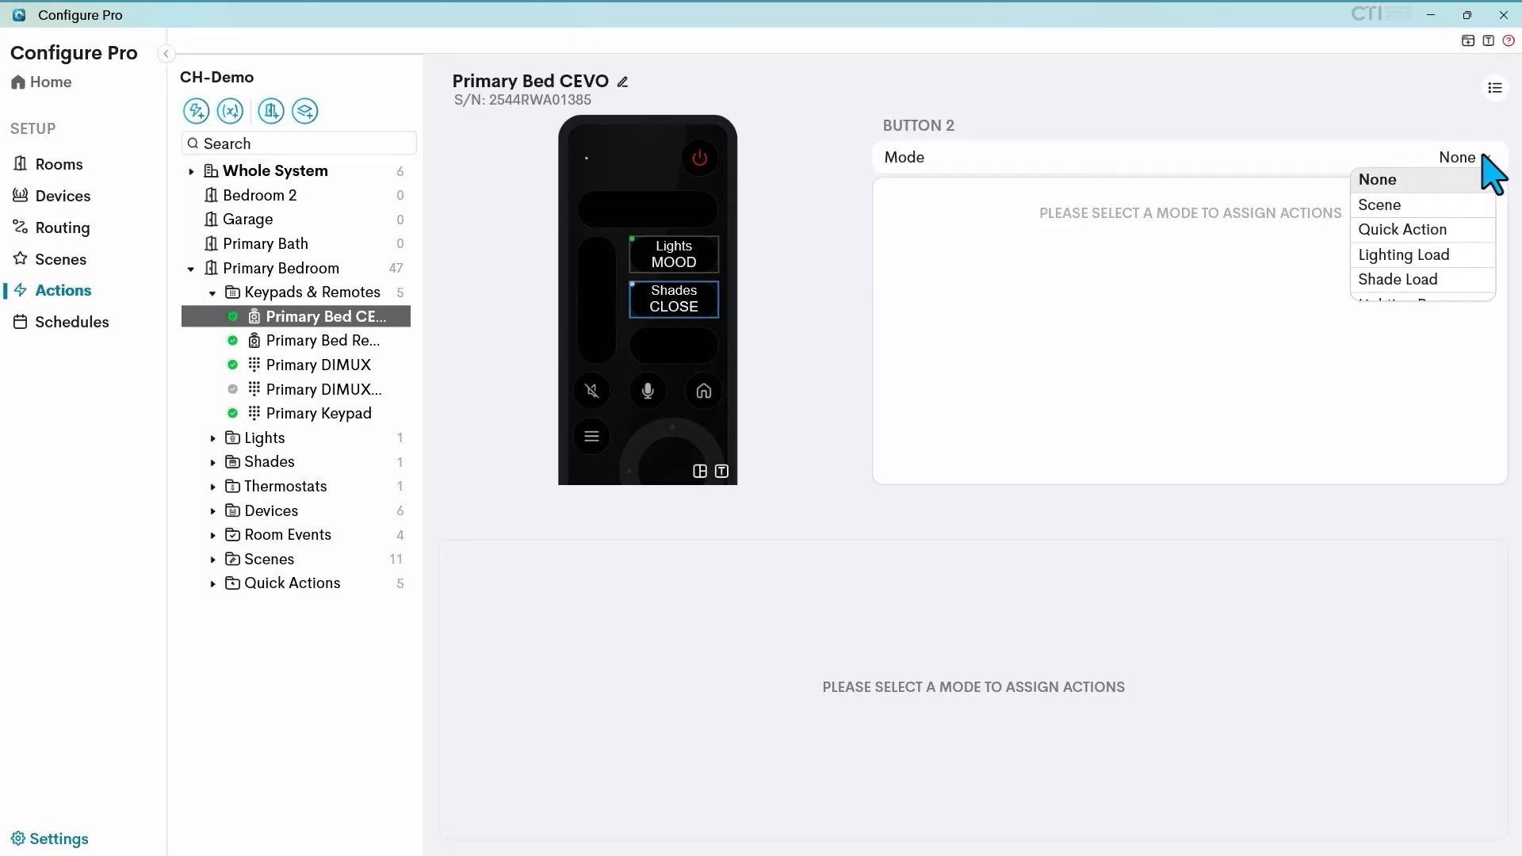
click(1381, 207)
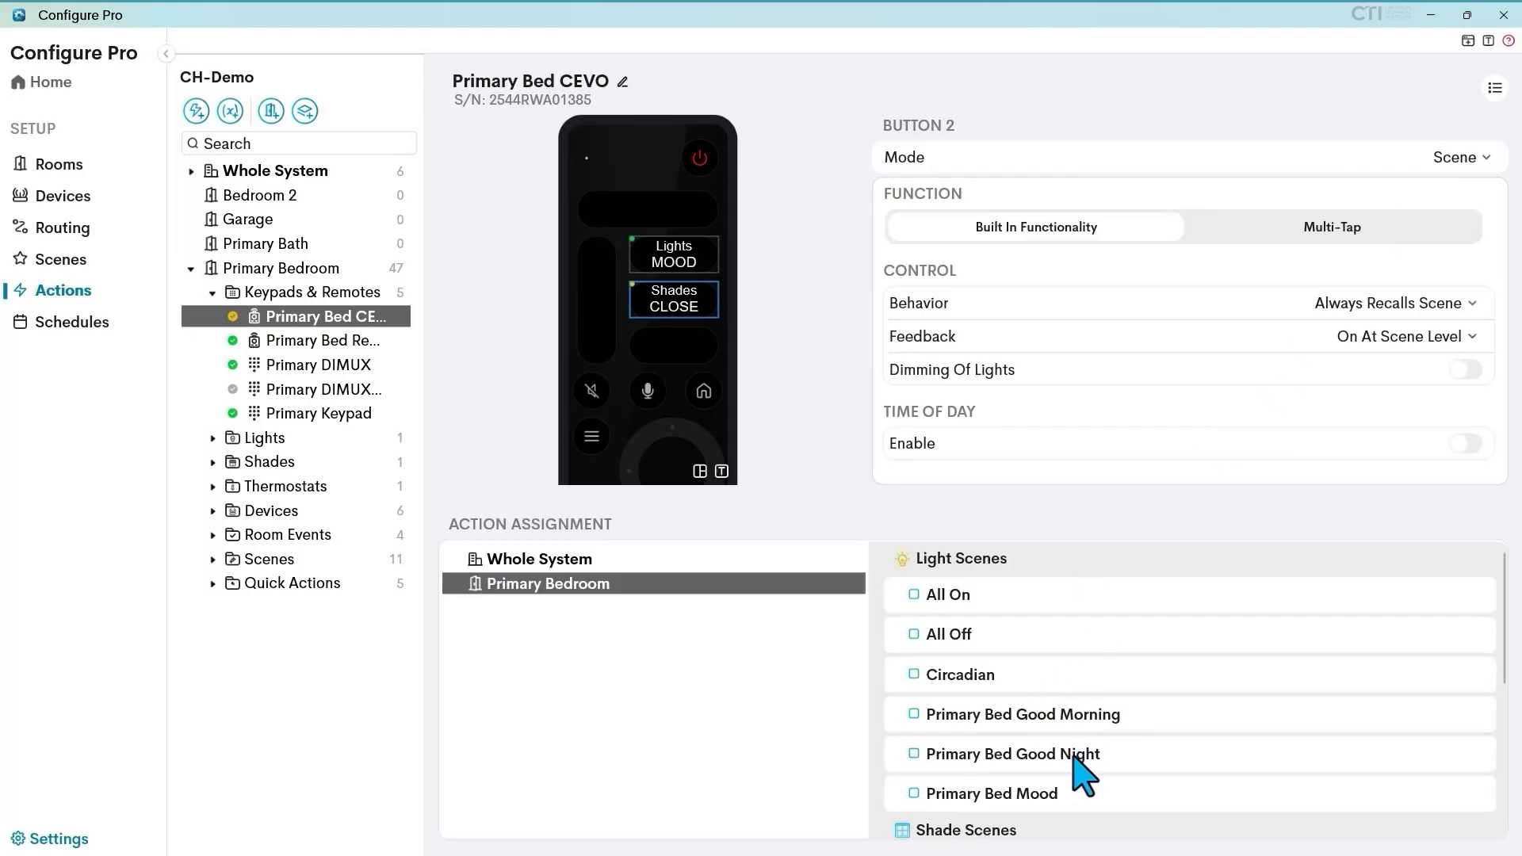
scroll(1092, 704, down, 1)
scroll(1098, 718, down, 2)
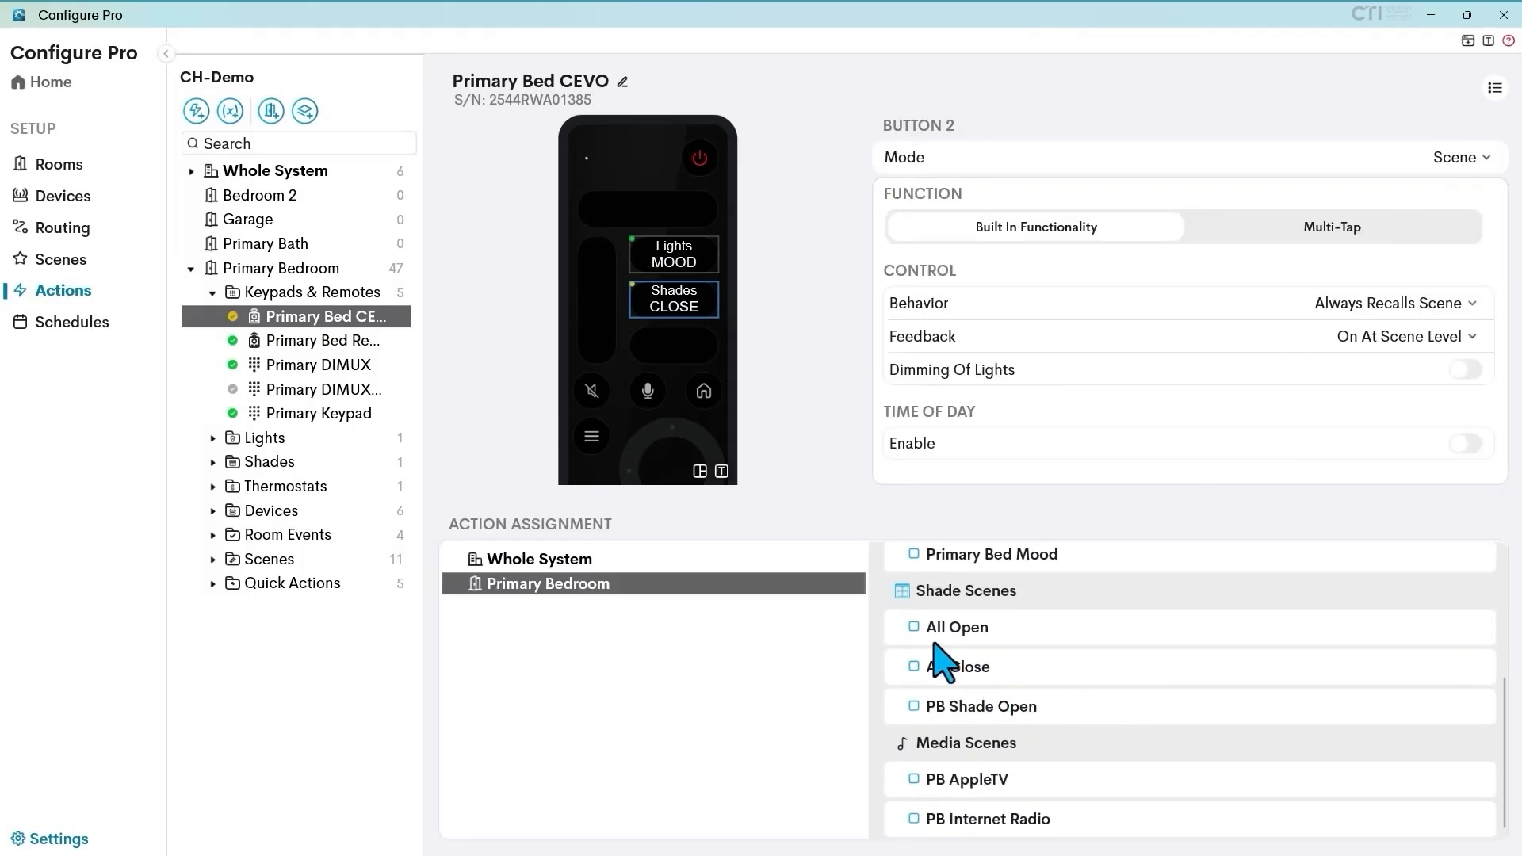
click(914, 667)
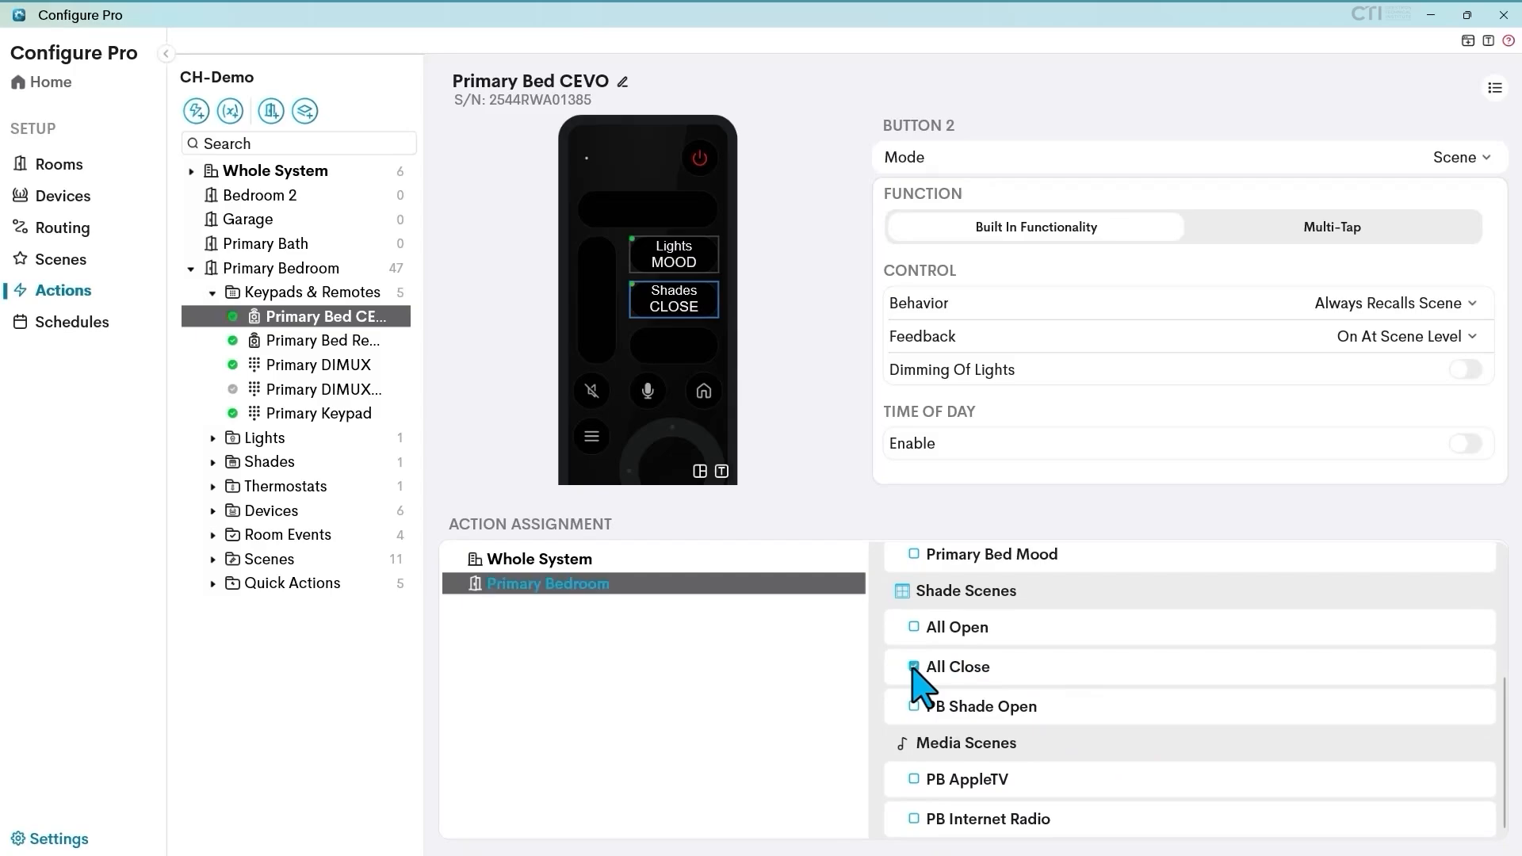